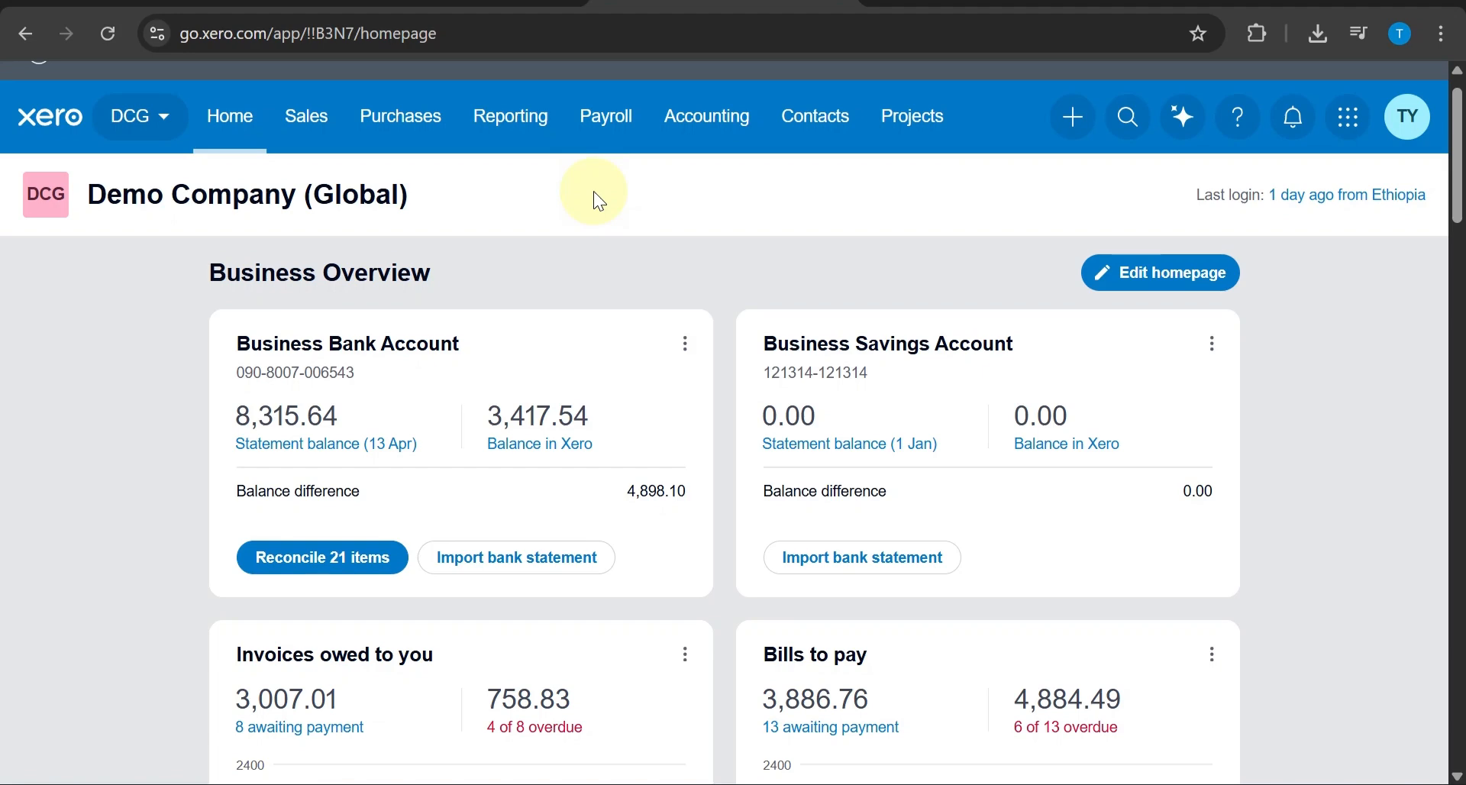
Step: Open the sales invoices list and start a new invoice
{"action": "scroll", "coordinate": [593, 191], "scroll_direction": "up", "scroll_amount": 1}
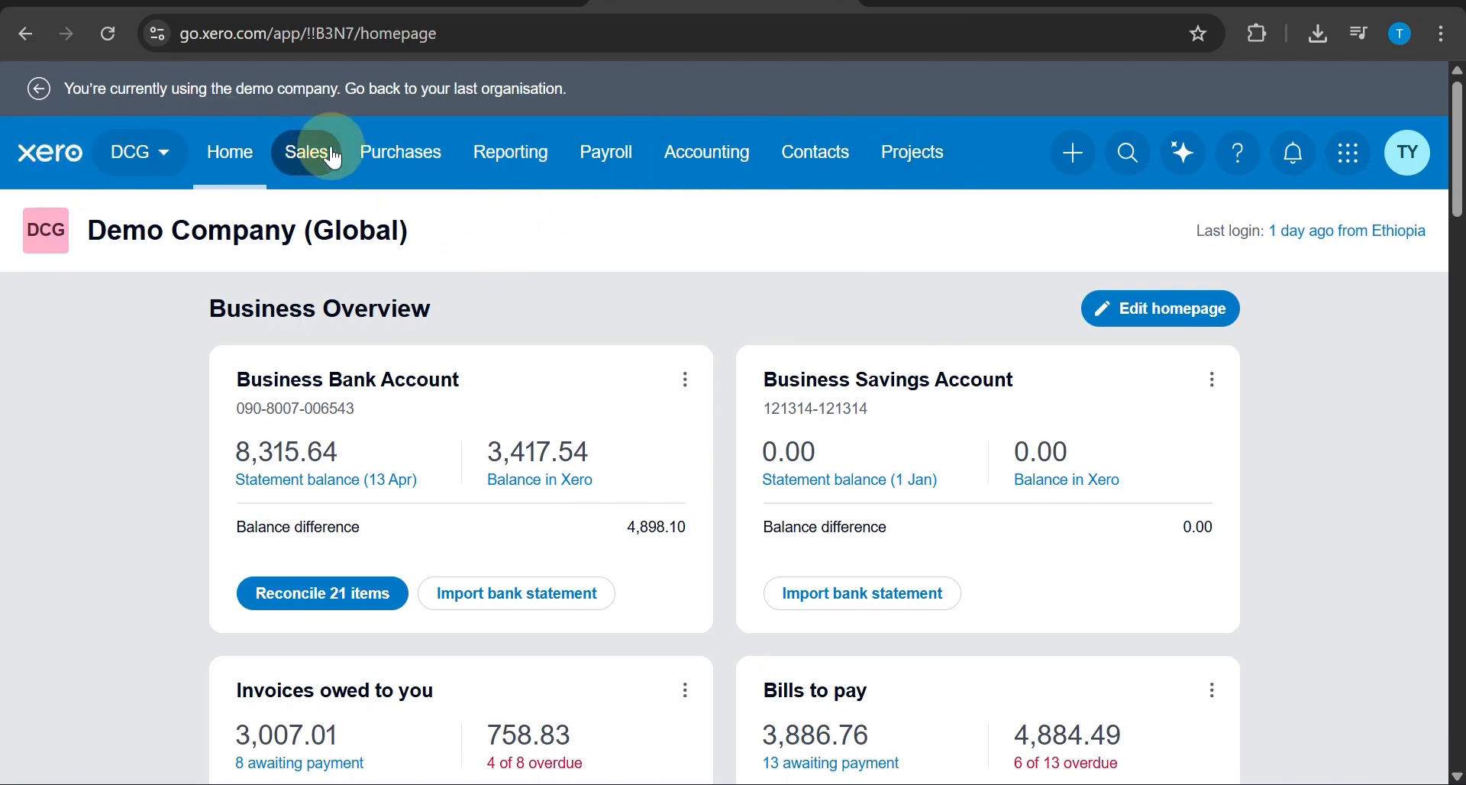
{"action": "left_click", "coordinate": [309, 152]}
{"action": "left_click", "coordinate": [384, 284]}
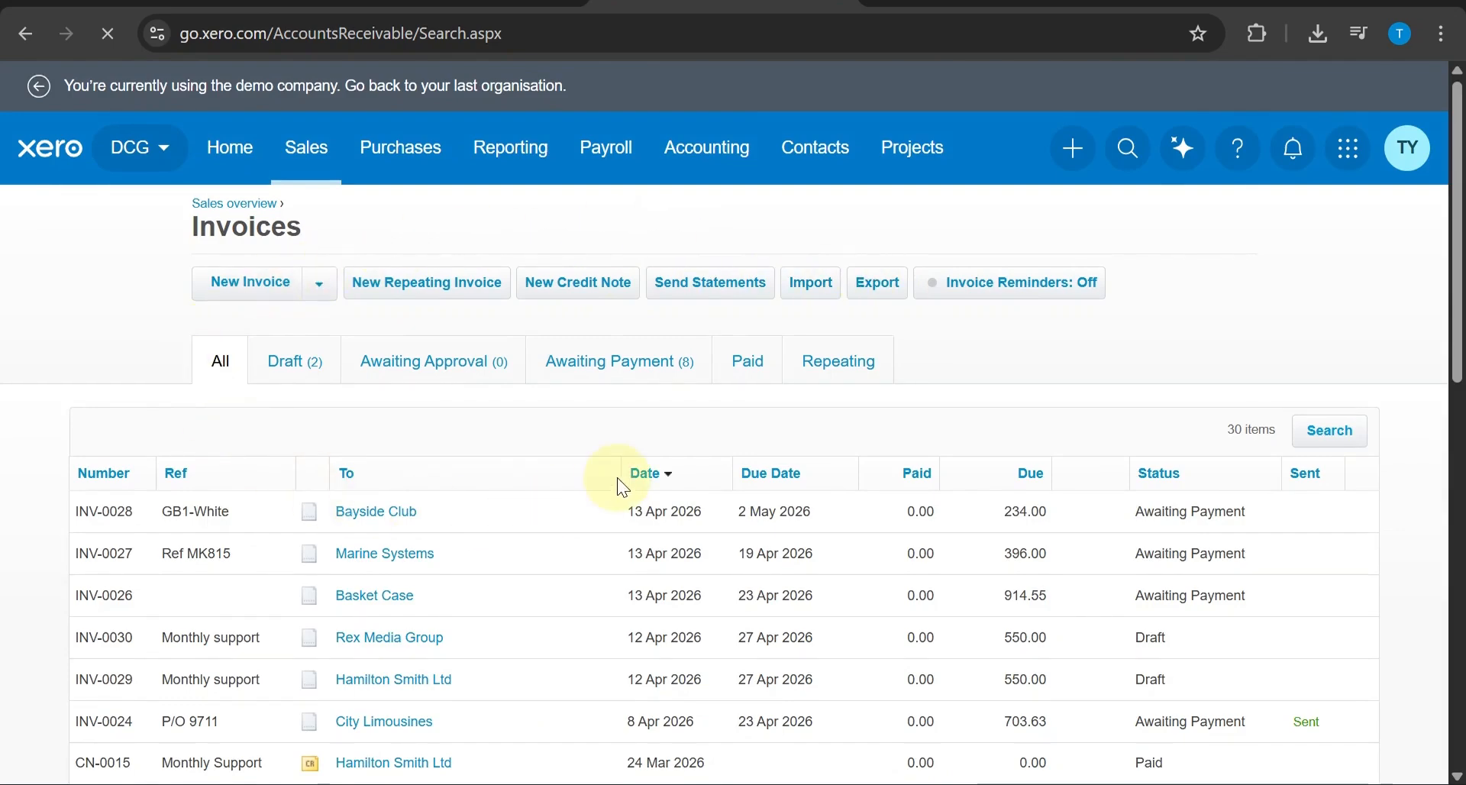
{"action": "left_click", "coordinate": [275, 284]}
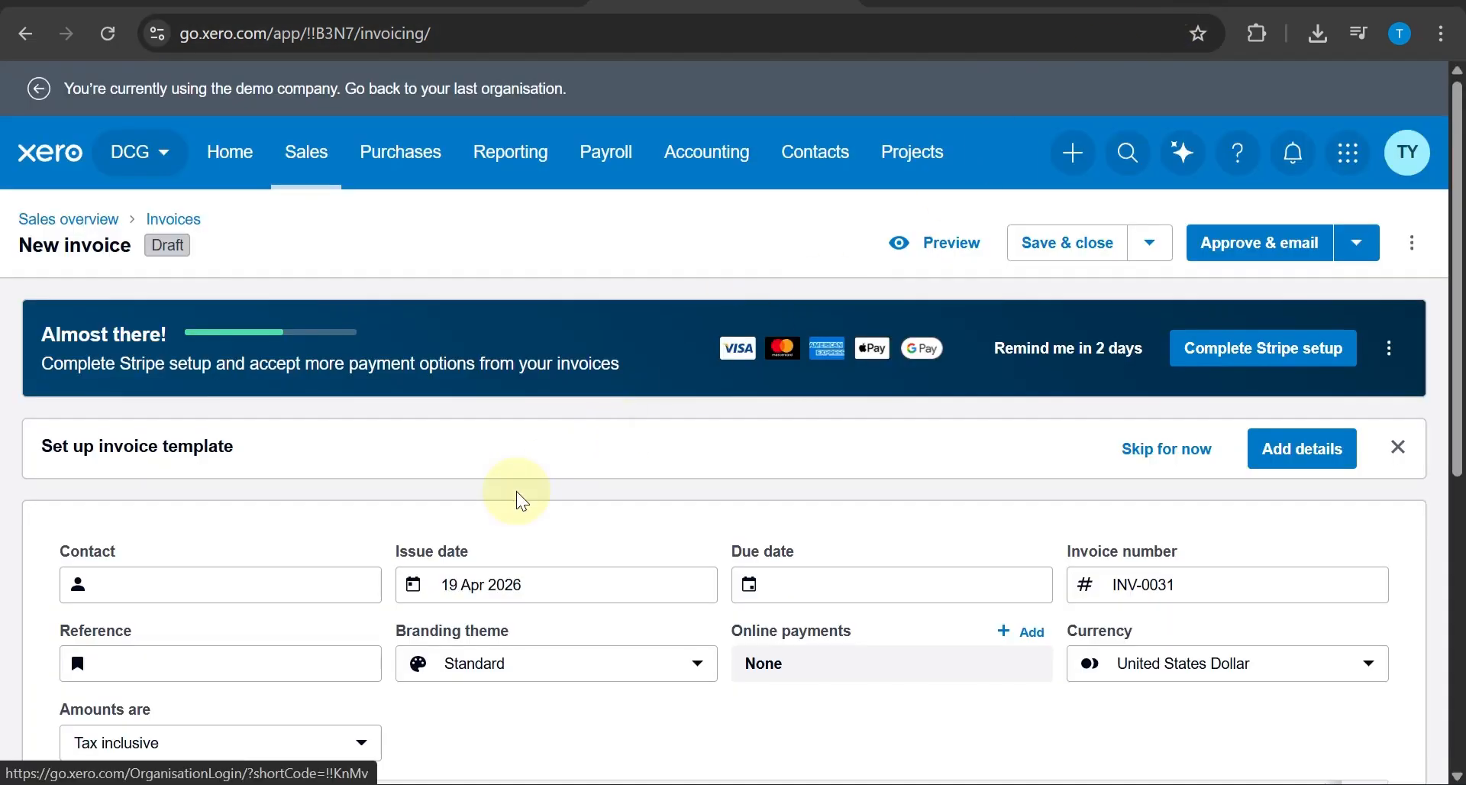
Step: Choose 7-Eleven as the contact for the new invoice
{"action": "scroll", "coordinate": [316, 362], "scroll_direction": "down", "scroll_amount": 1}
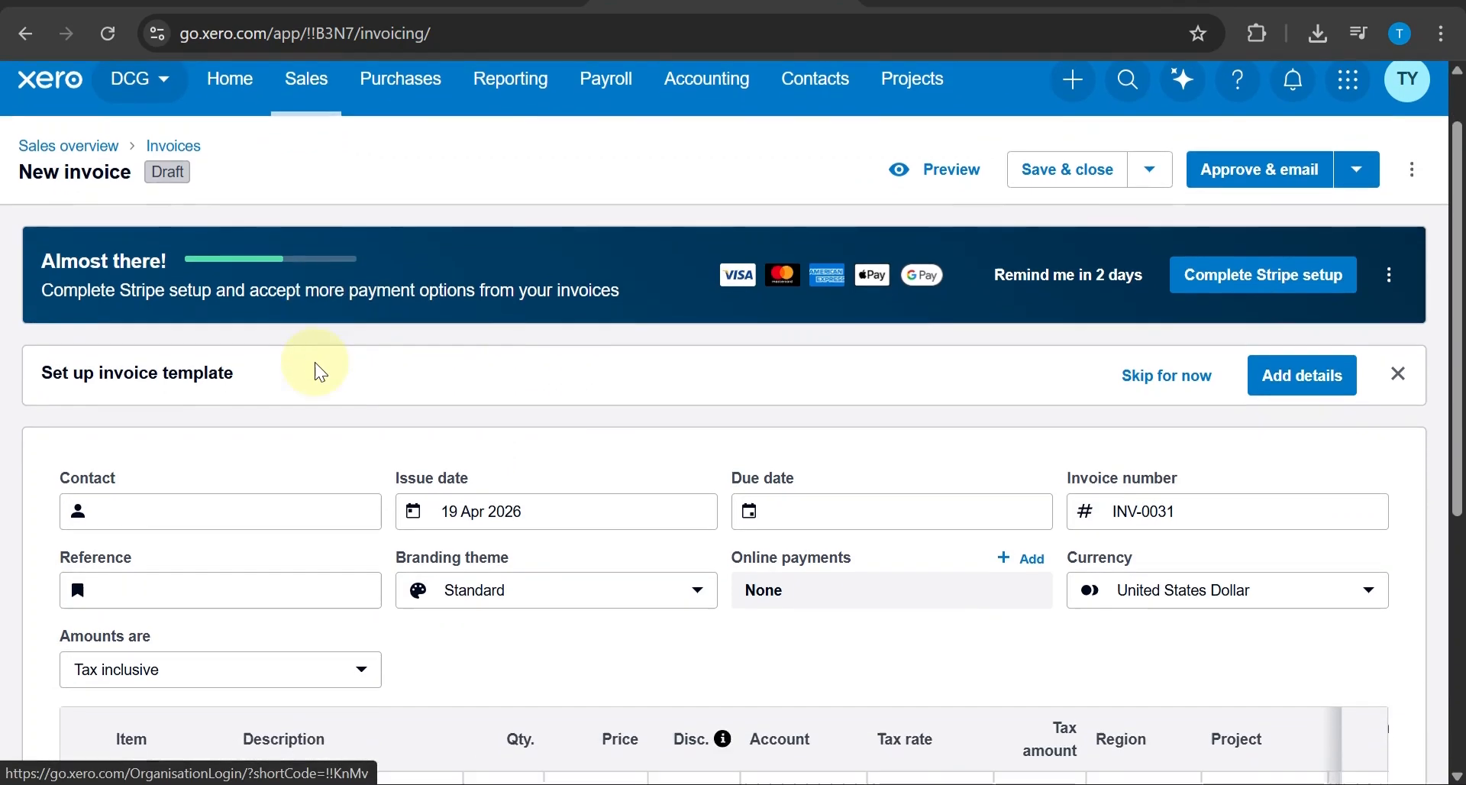
{"action": "scroll", "coordinate": [316, 363], "scroll_direction": "up", "scroll_amount": 1}
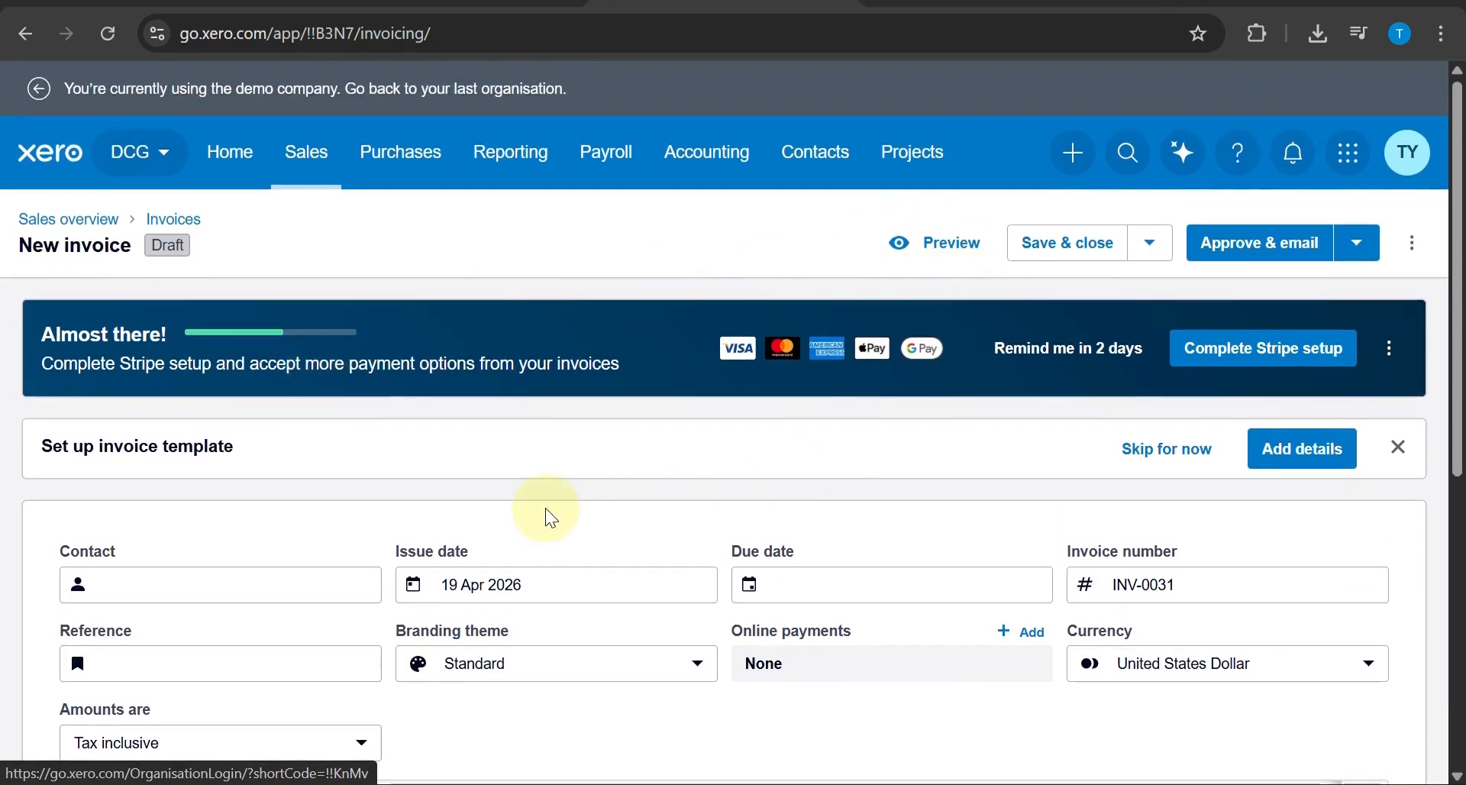
{"action": "scroll", "coordinate": [545, 515], "scroll_direction": "down", "scroll_amount": 1}
{"action": "left_click", "coordinate": [158, 487]}
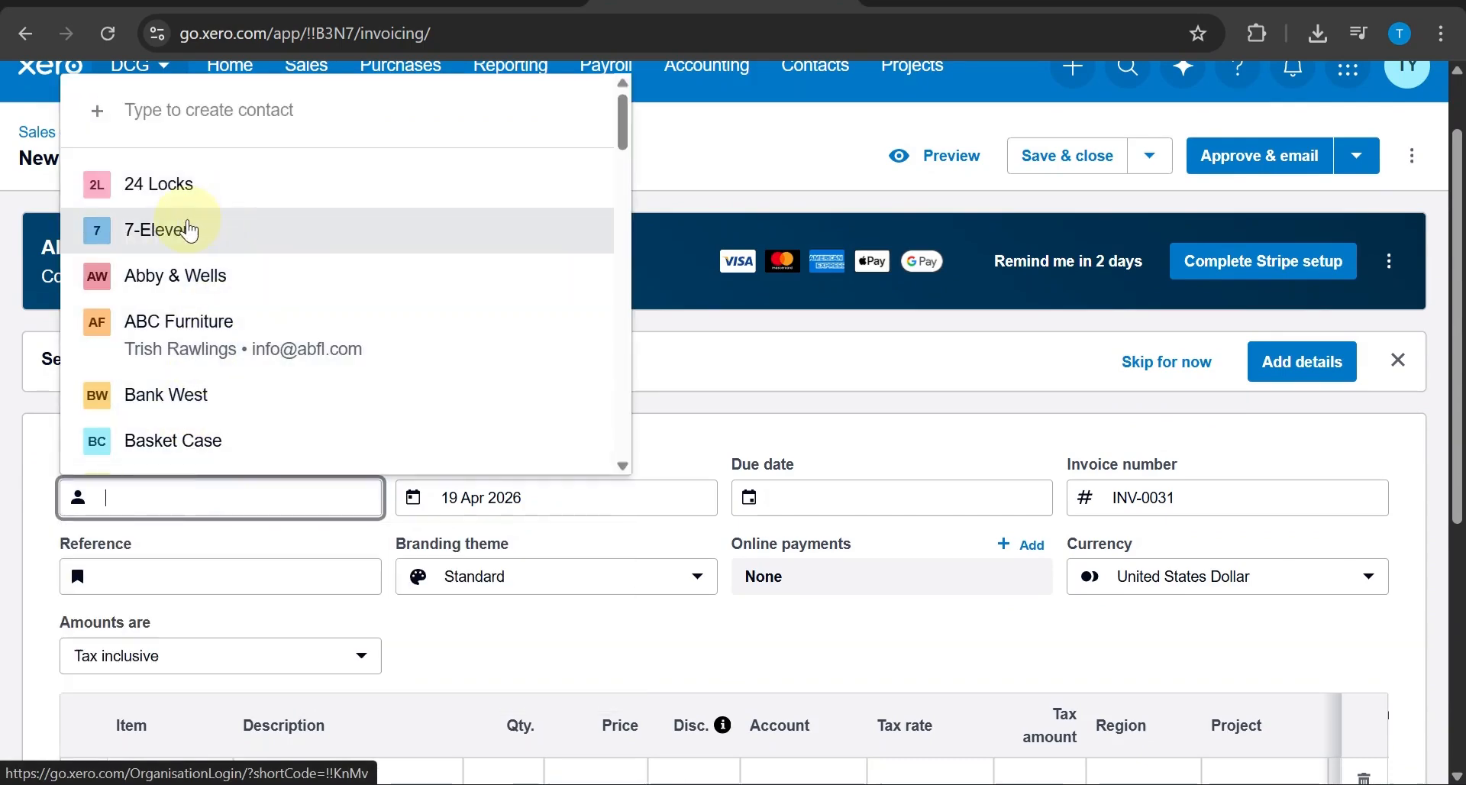
{"action": "scroll", "coordinate": [190, 462], "scroll_direction": "down", "scroll_amount": 1}
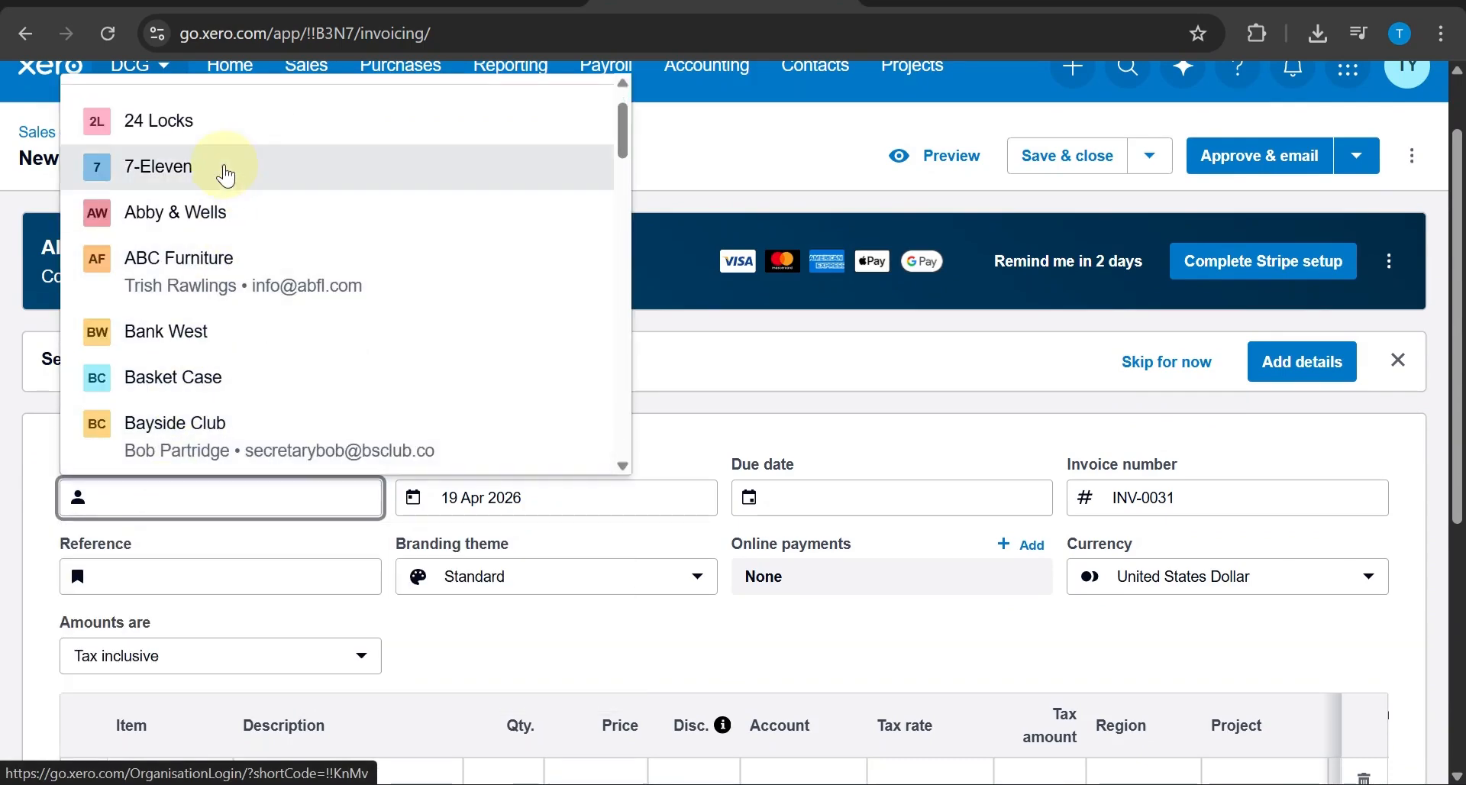
{"action": "left_click", "coordinate": [222, 175]}
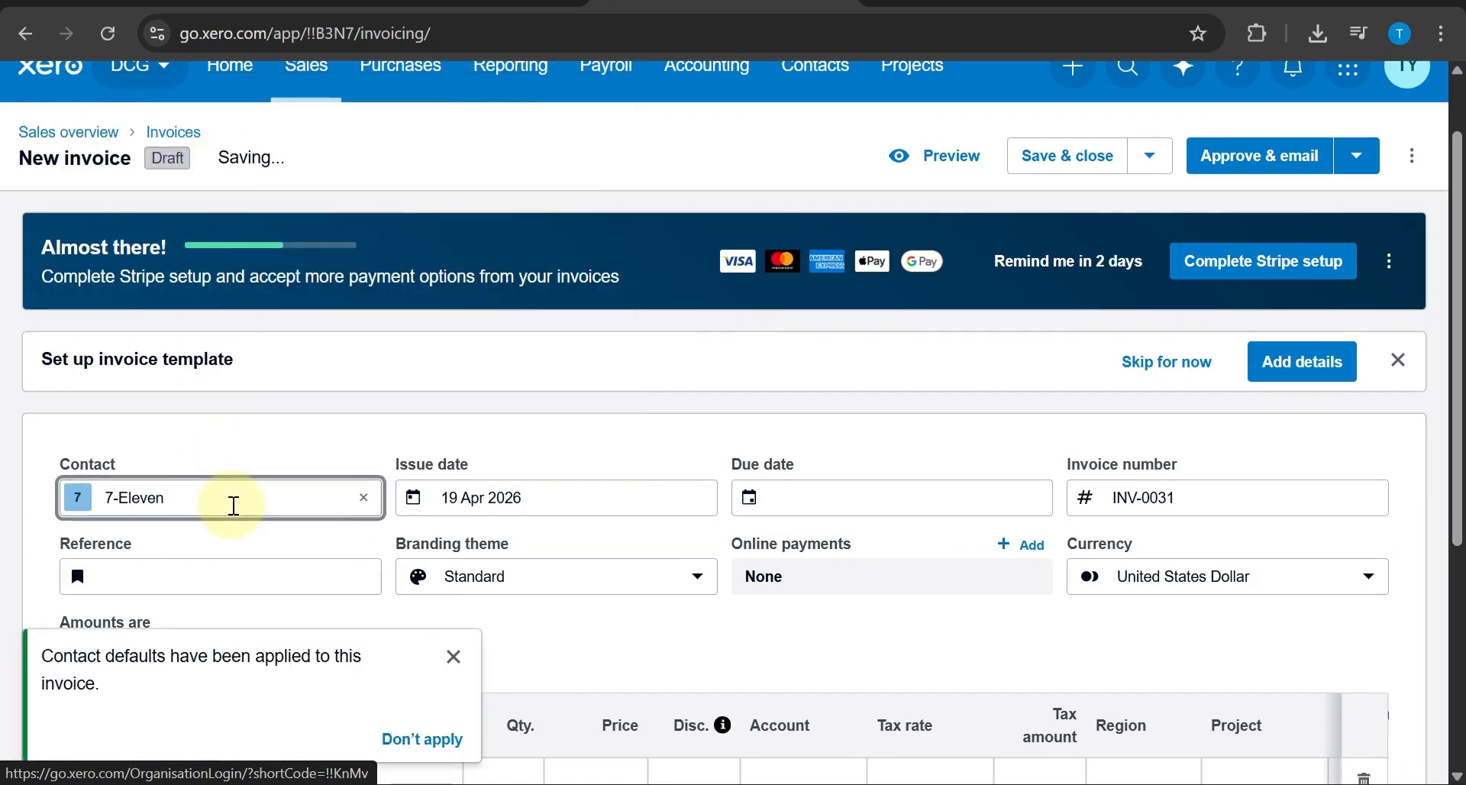
Step: Keep the invoice issue date at 19 Apr 2026 and set the due date to 20 Apr 2026
{"action": "scroll", "coordinate": [232, 500], "scroll_direction": "down", "scroll_amount": 1}
{"action": "scroll", "coordinate": [233, 506], "scroll_direction": "down", "scroll_amount": 1}
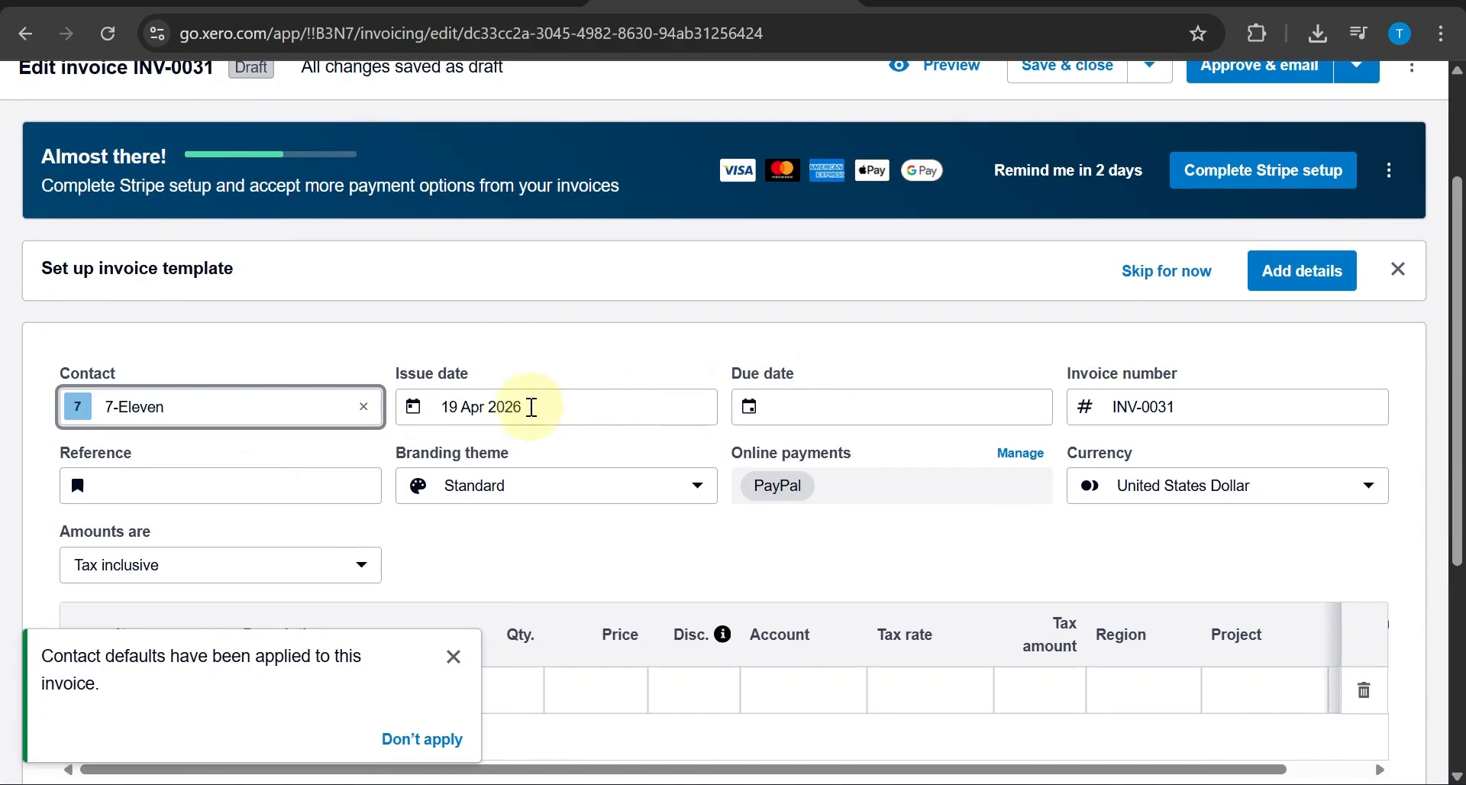
{"action": "left_click", "coordinate": [448, 402]}
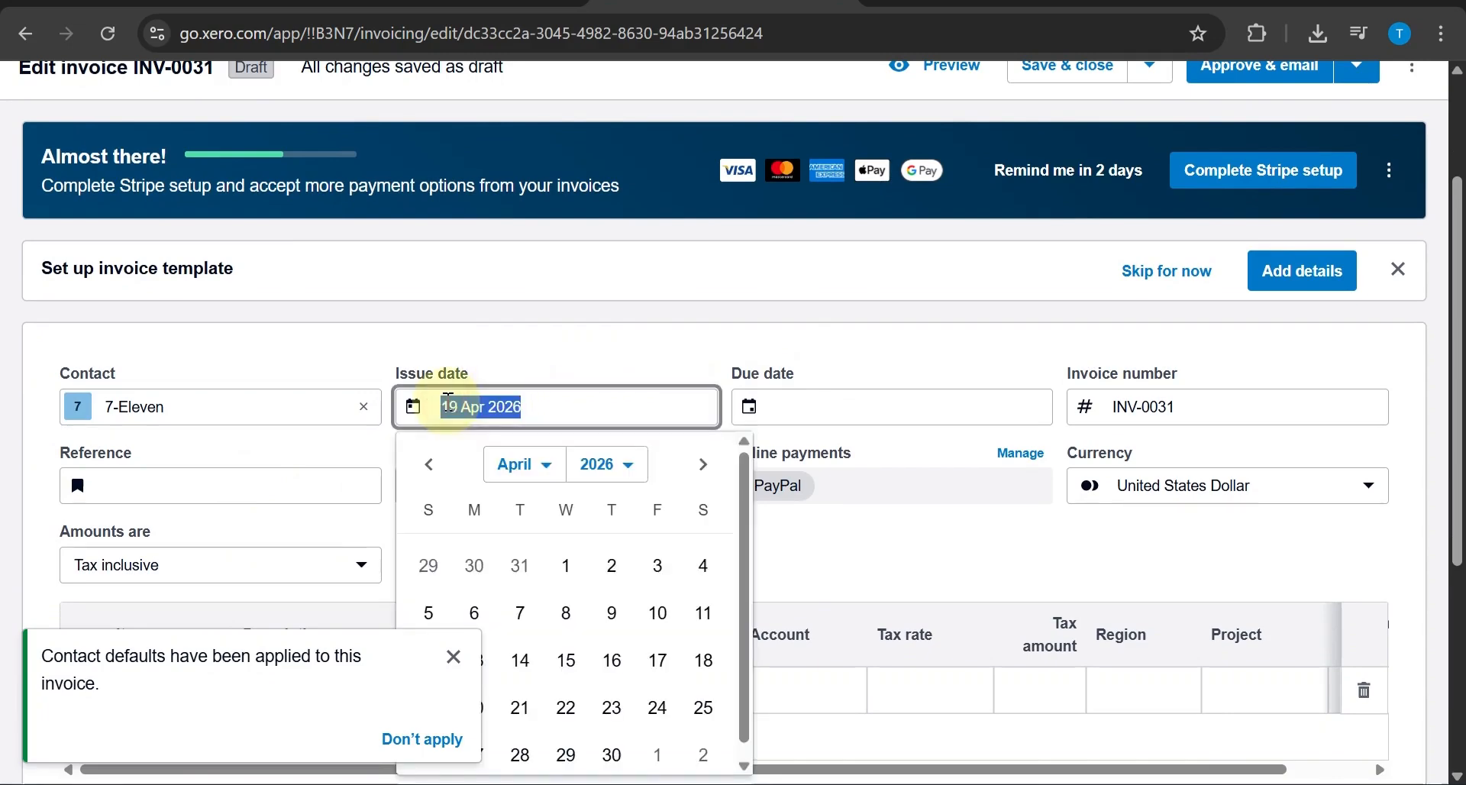
{"action": "left_click", "coordinate": [447, 402]}
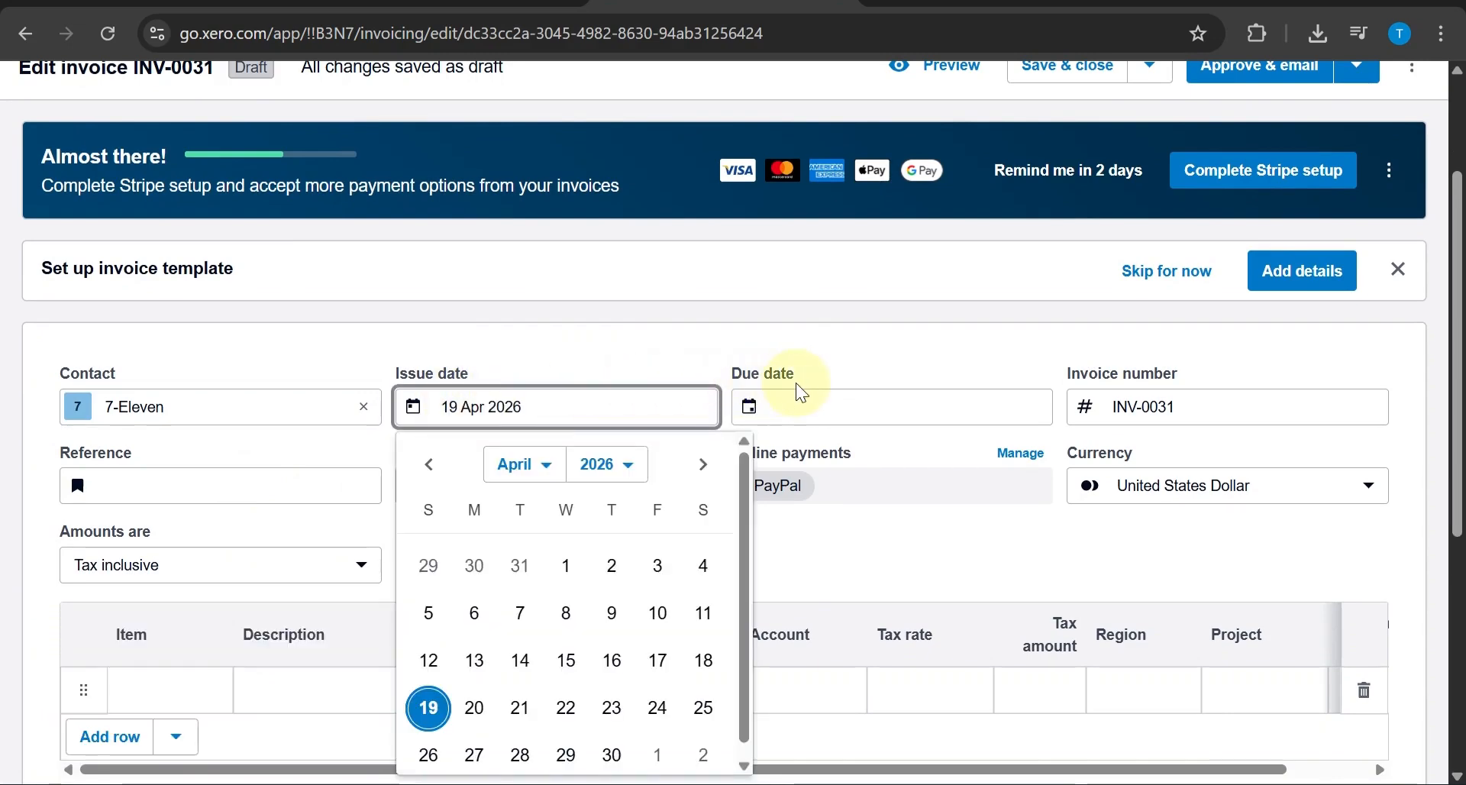
{"action": "left_click", "coordinate": [766, 397]}
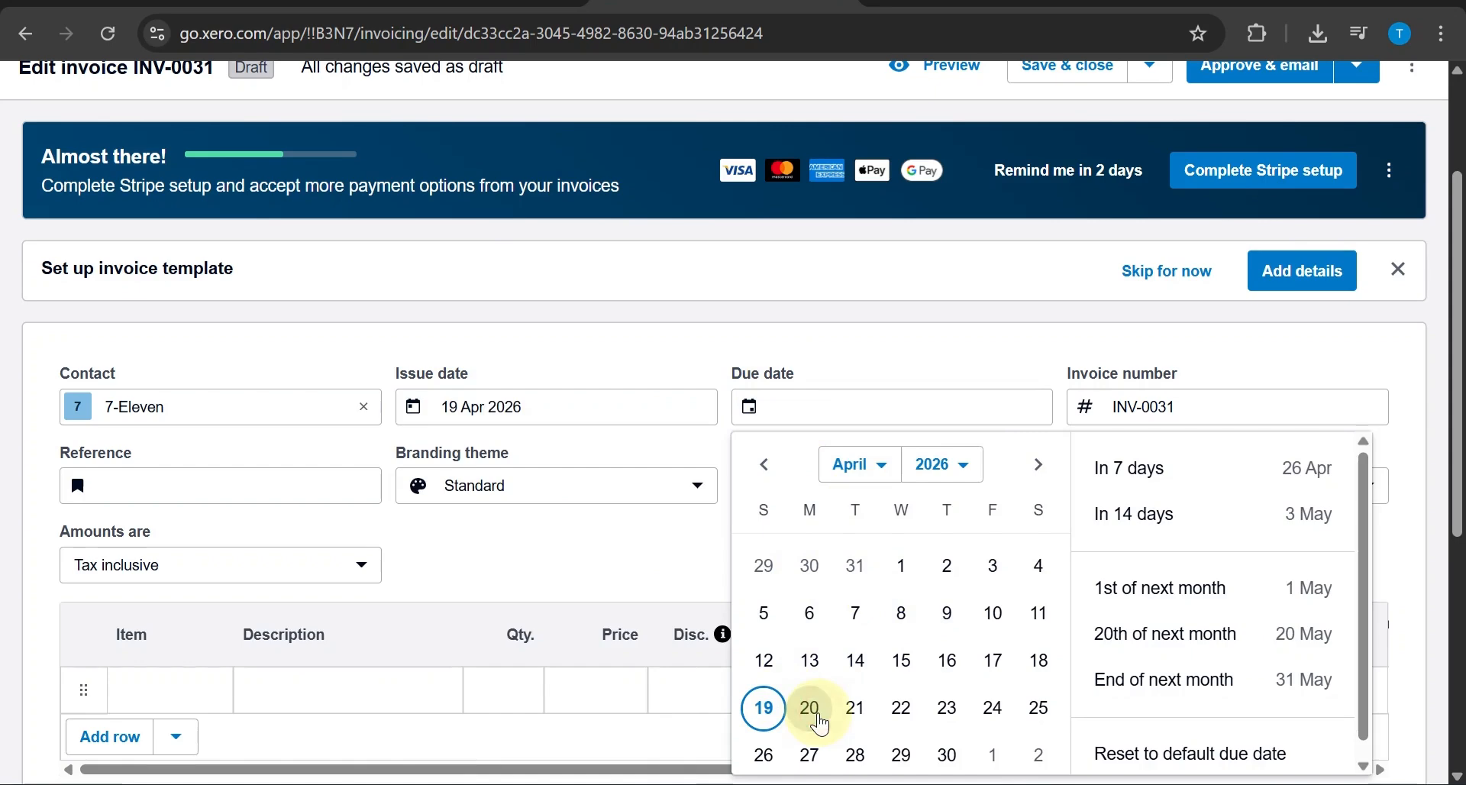
{"action": "left_click", "coordinate": [817, 716]}
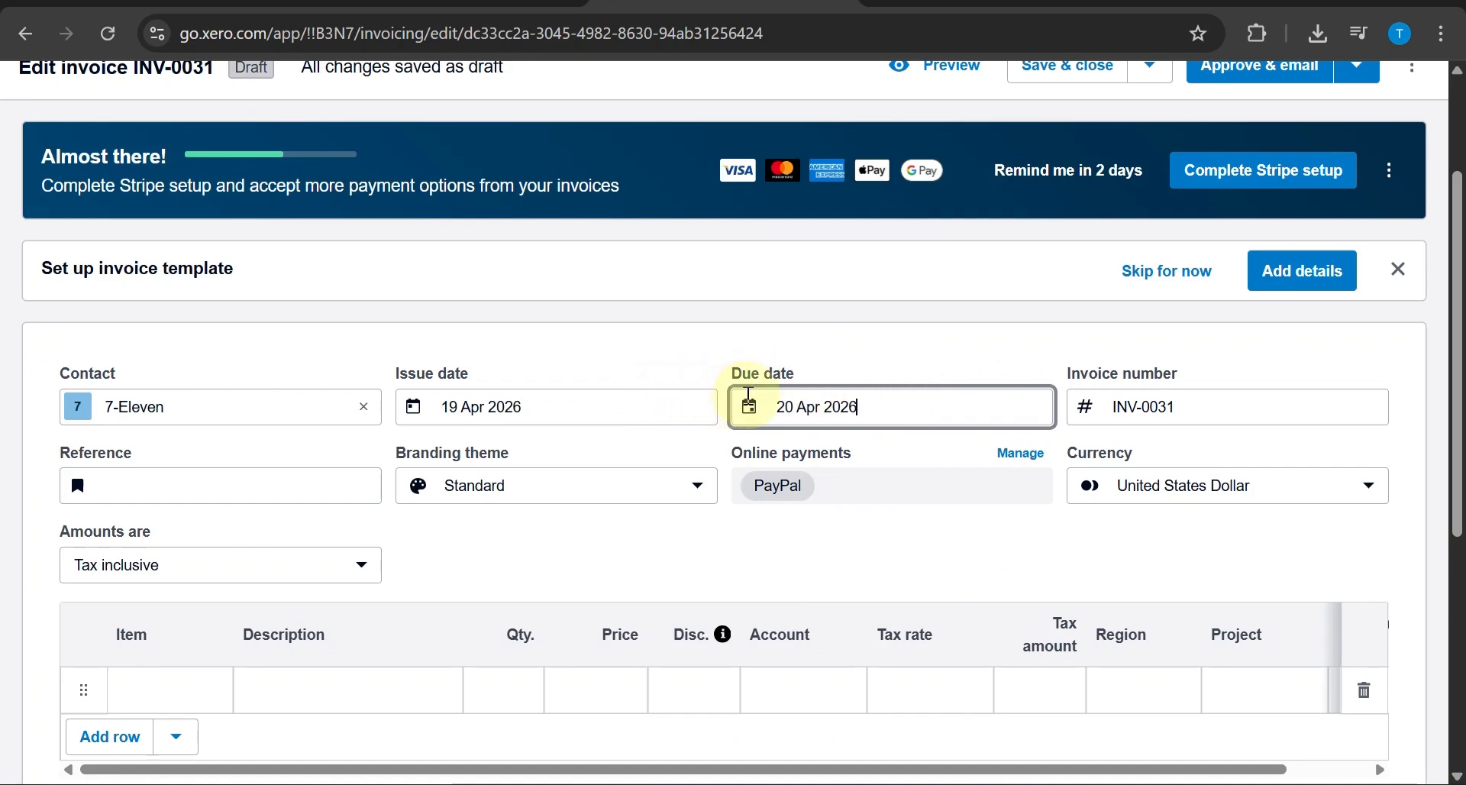
Step: Delete the last digits of the invoice number and refill it with the suggested saved entry
{"action": "left_click", "coordinate": [1188, 405]}
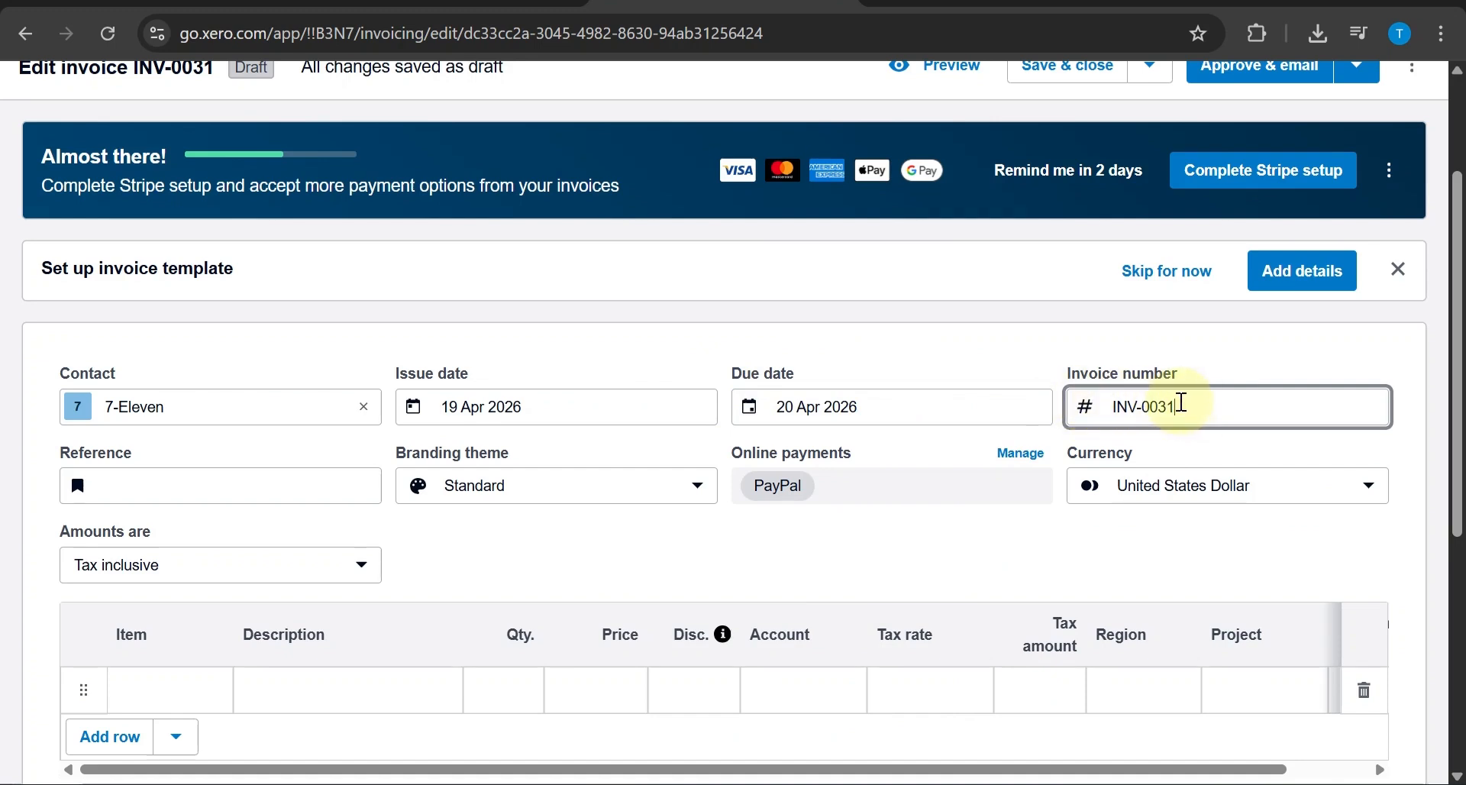
{"action": "key", "text": "BackSpace"}
{"action": "key", "text": "BackSpace"}
{"action": "key", "text": "BackSpace"}
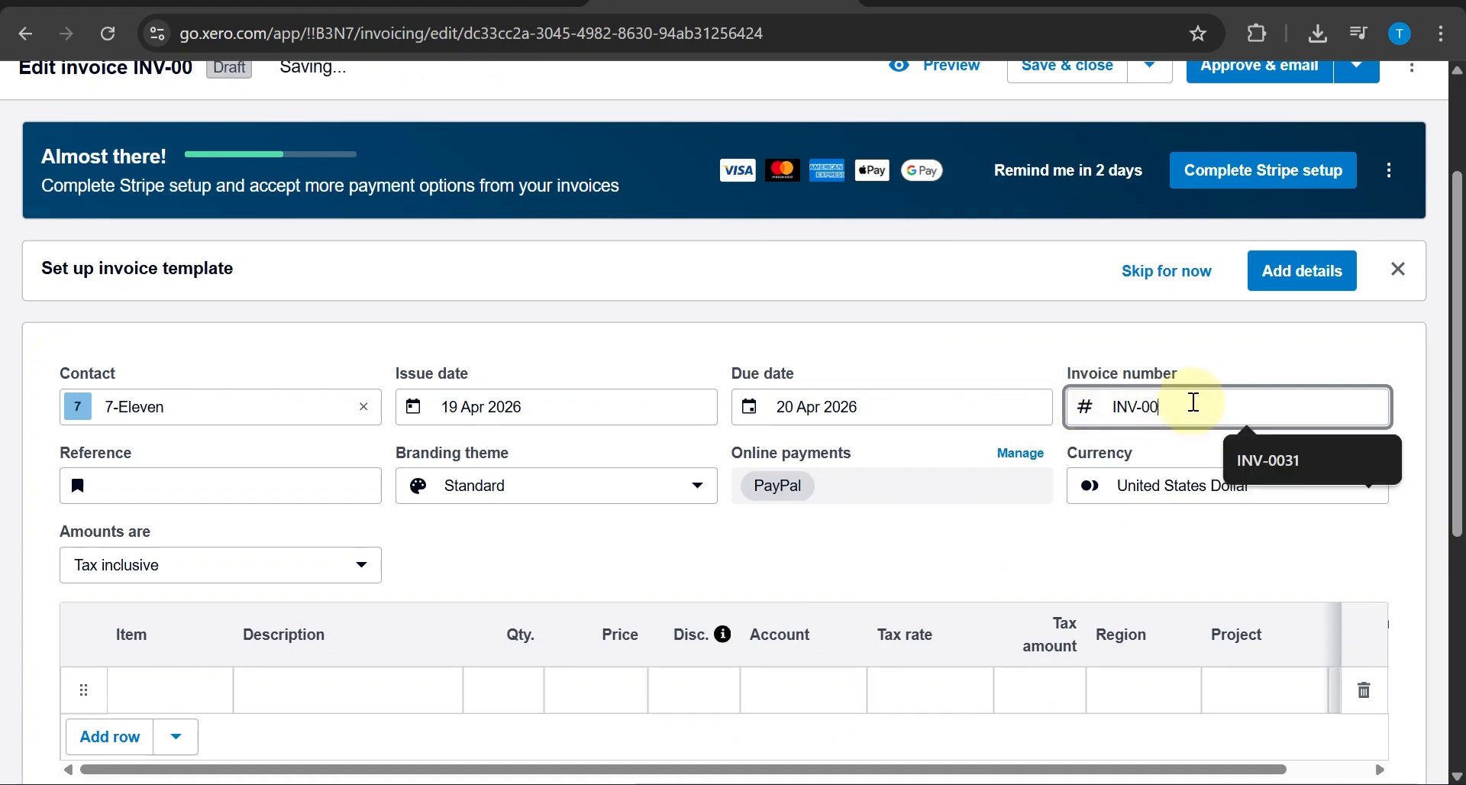
{"action": "left_click", "coordinate": [1314, 479]}
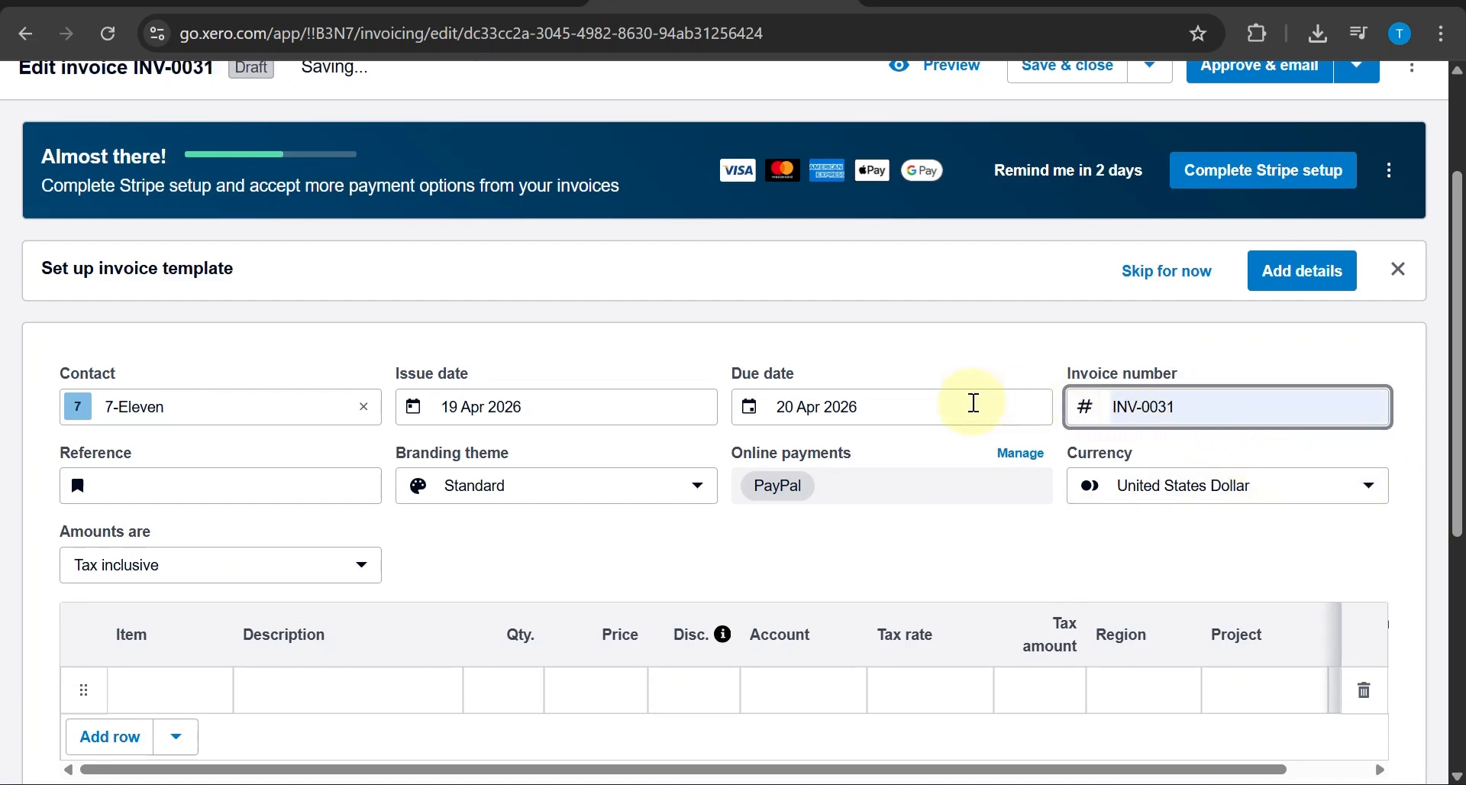
Step: Enter 1111111 as the invoice reference
{"action": "left_click", "coordinate": [118, 479]}
{"action": "type", "text": "1"}
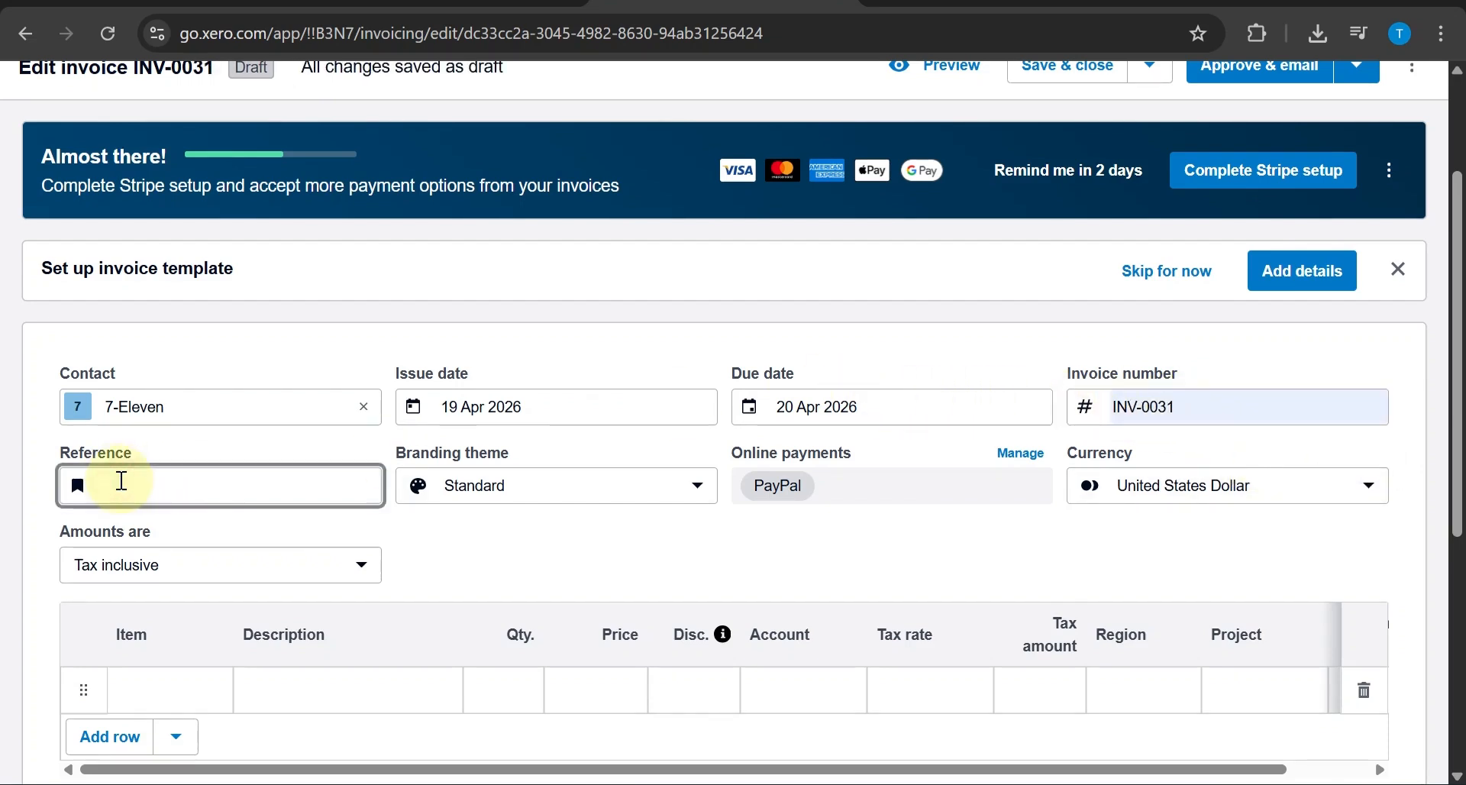
{"action": "type", "text": "11111"}
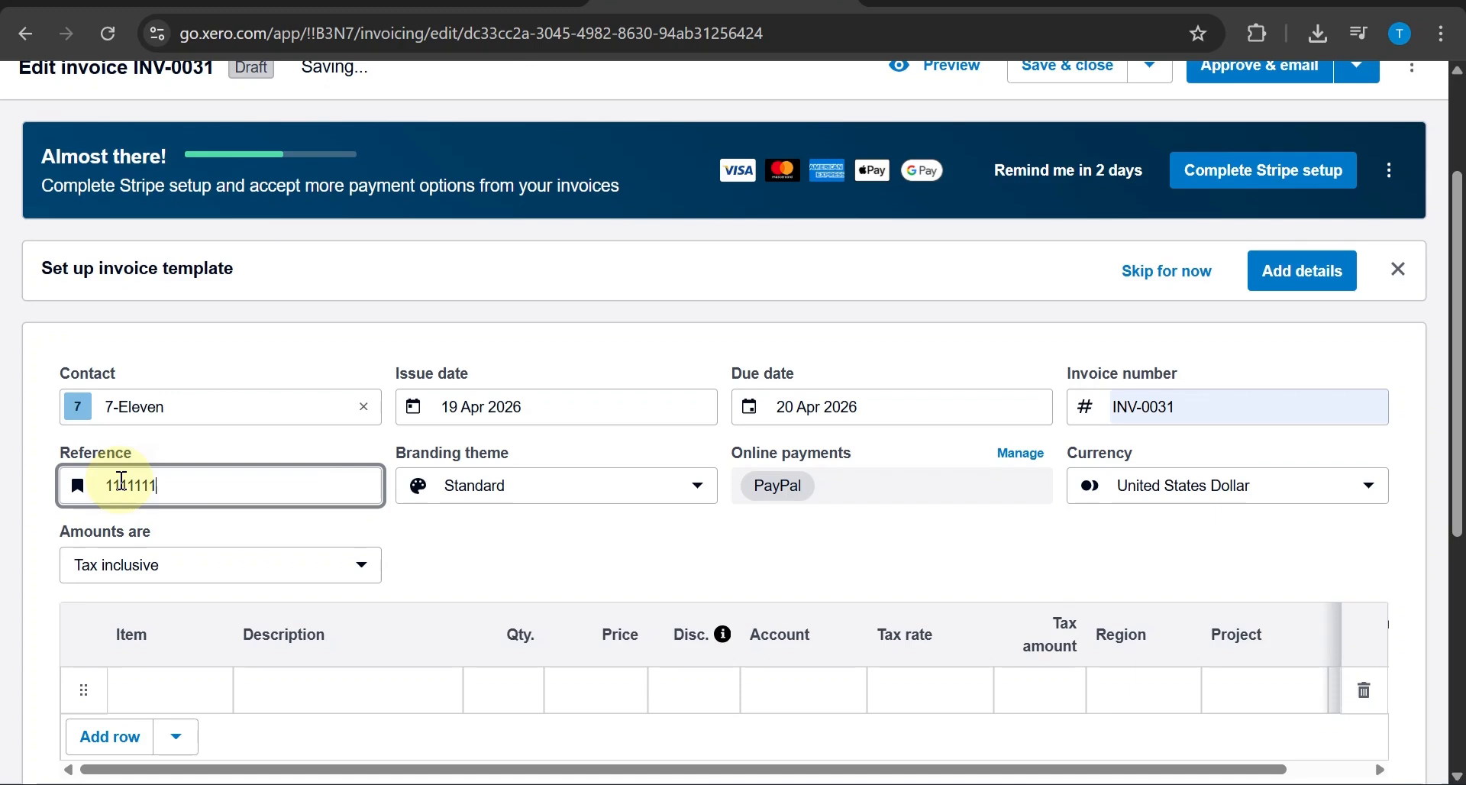
{"action": "type", "text": "1"}
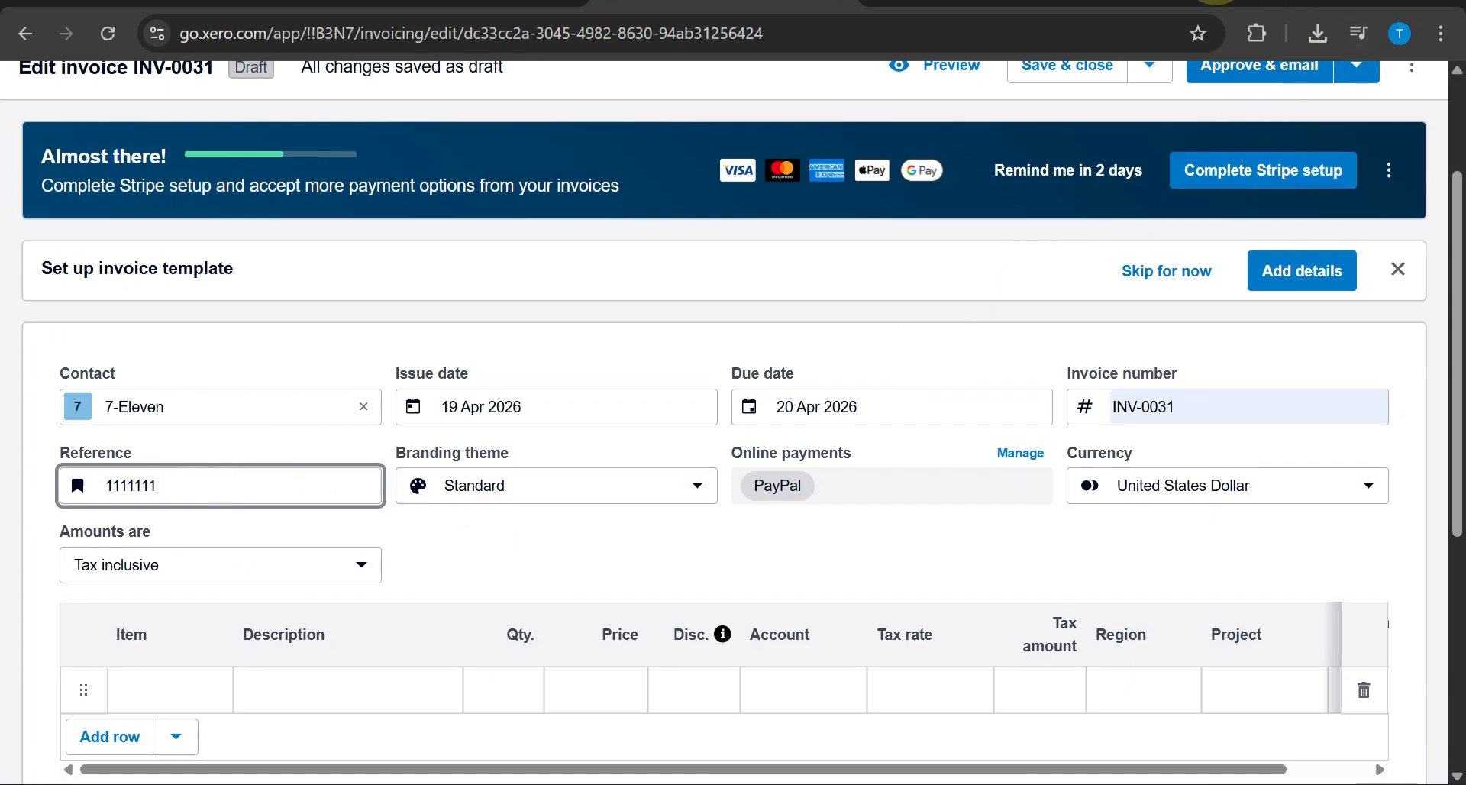
{"action": "left_click", "coordinate": [1196, 2]}
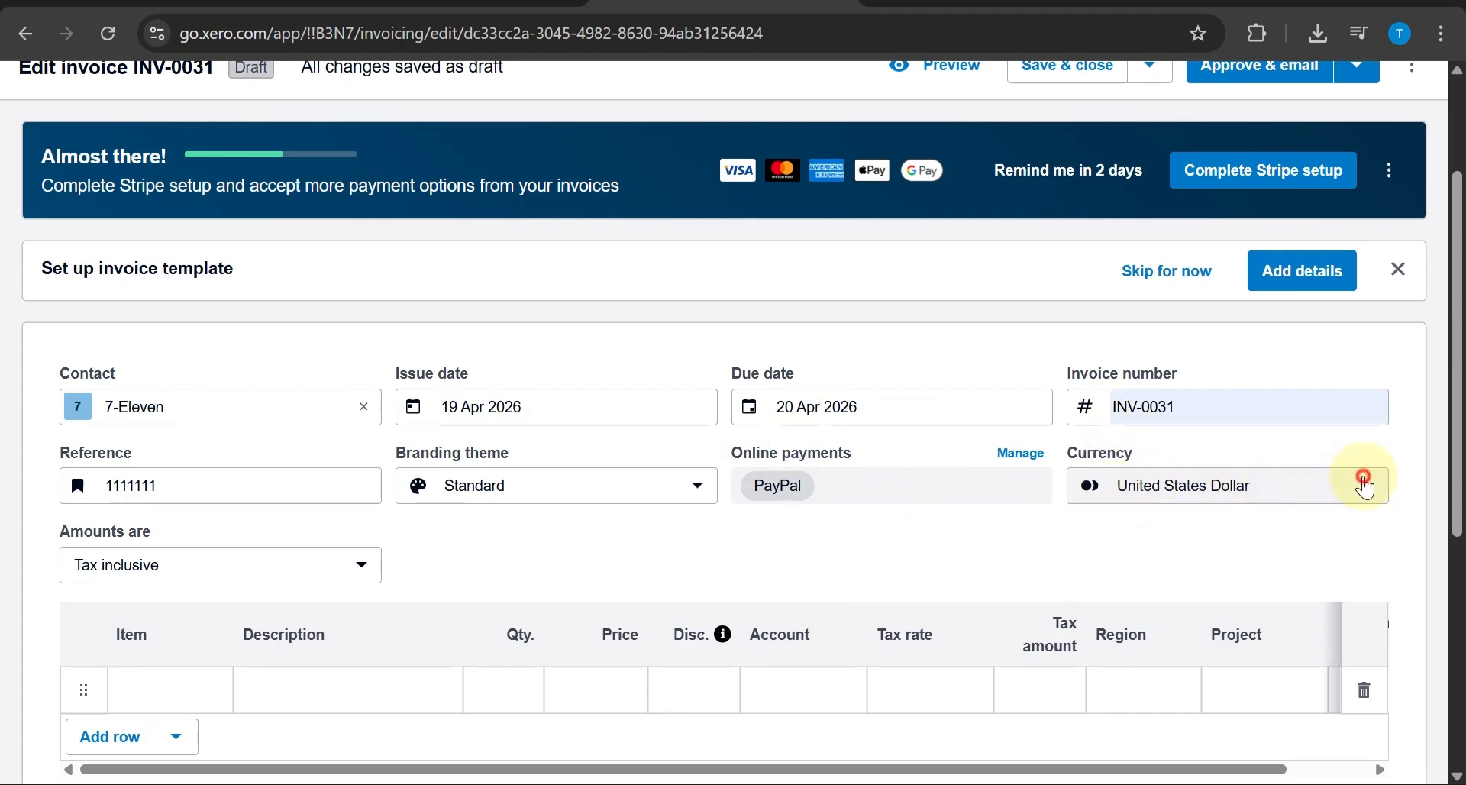
Step: Select USD United States Dollar as the invoice currency
{"action": "left_click", "coordinate": [1359, 484]}
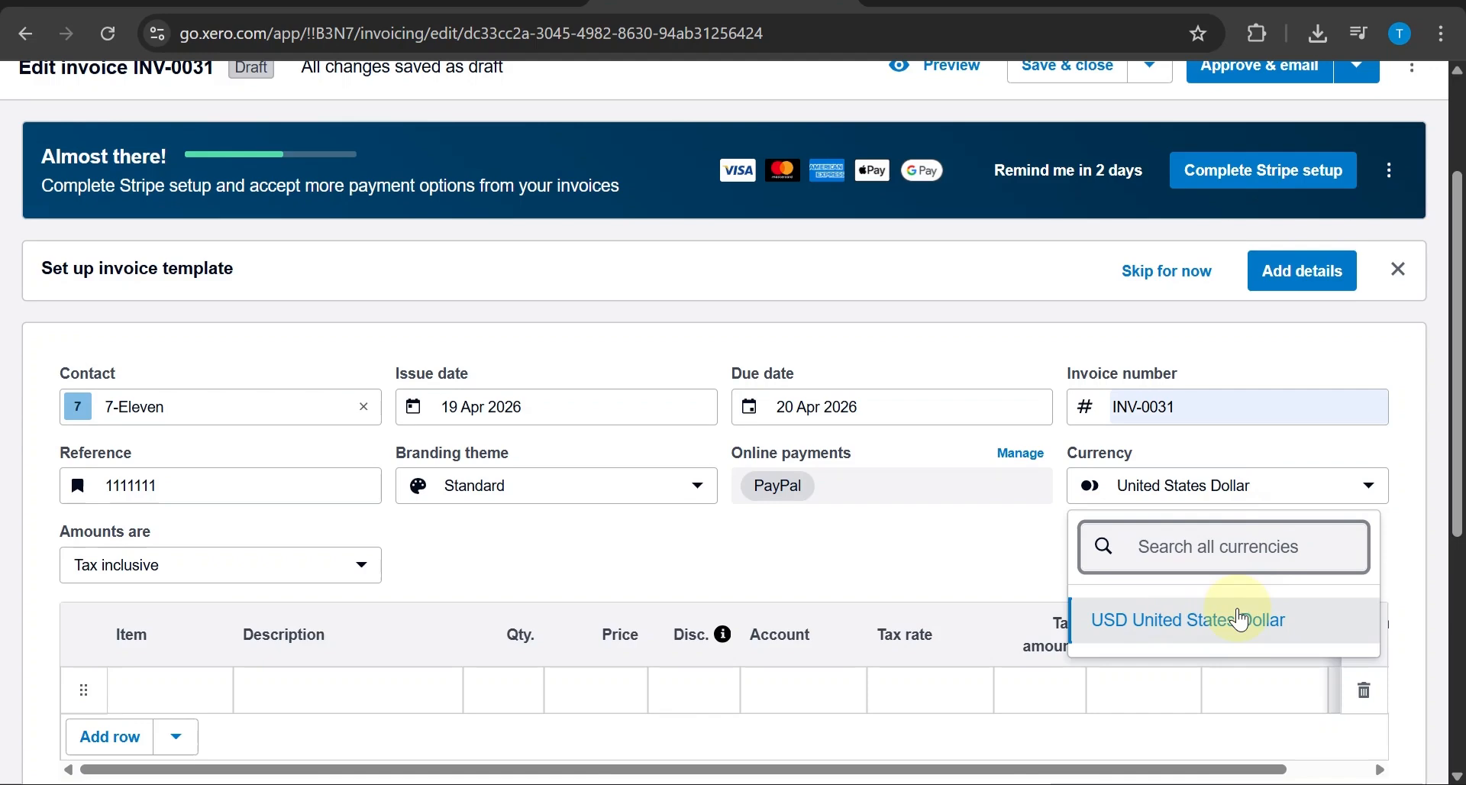
{"action": "scroll", "coordinate": [1212, 620], "scroll_direction": "down", "scroll_amount": 1}
{"action": "scroll", "coordinate": [1214, 620], "scroll_direction": "up", "scroll_amount": 1}
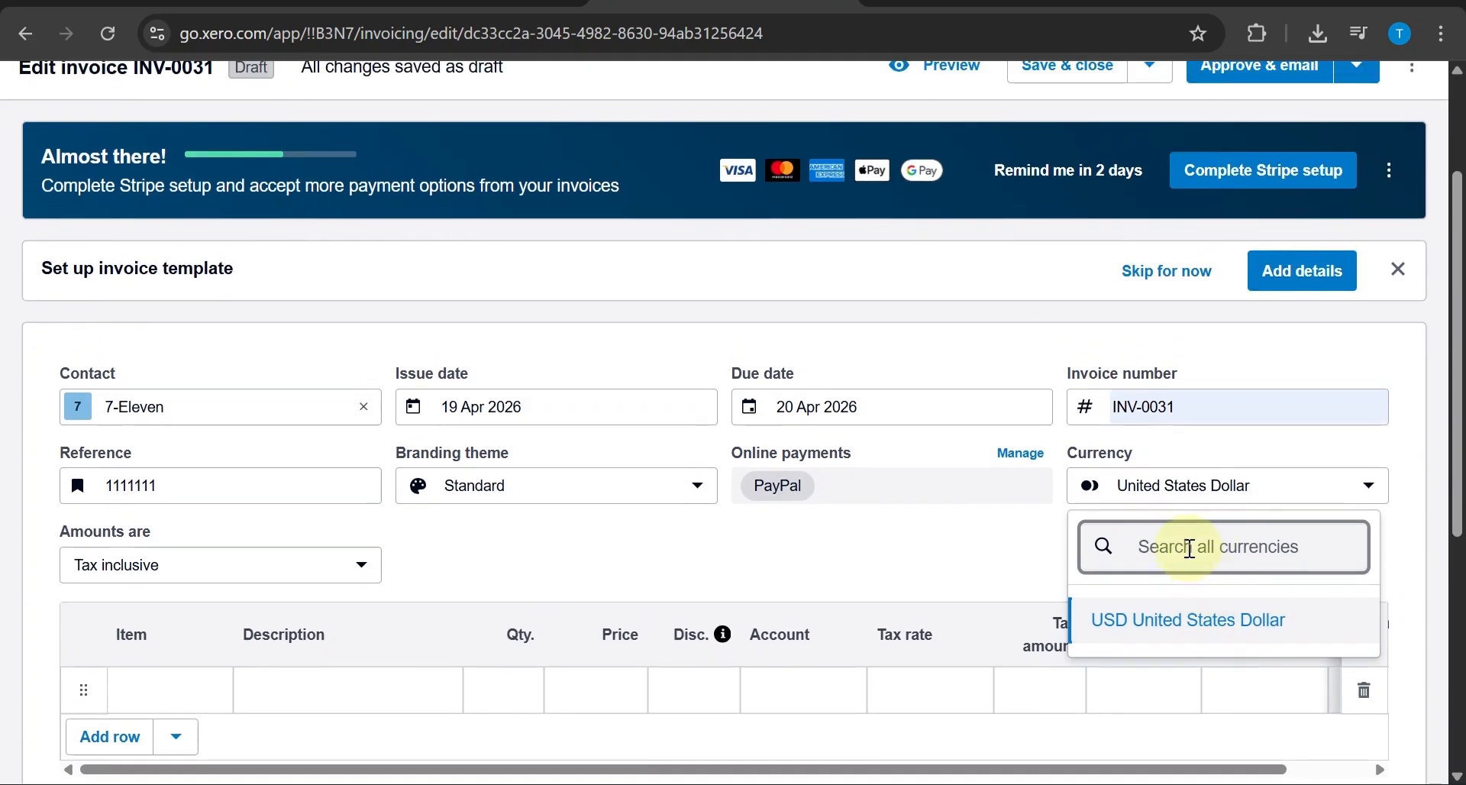
{"action": "left_click", "coordinate": [1163, 621]}
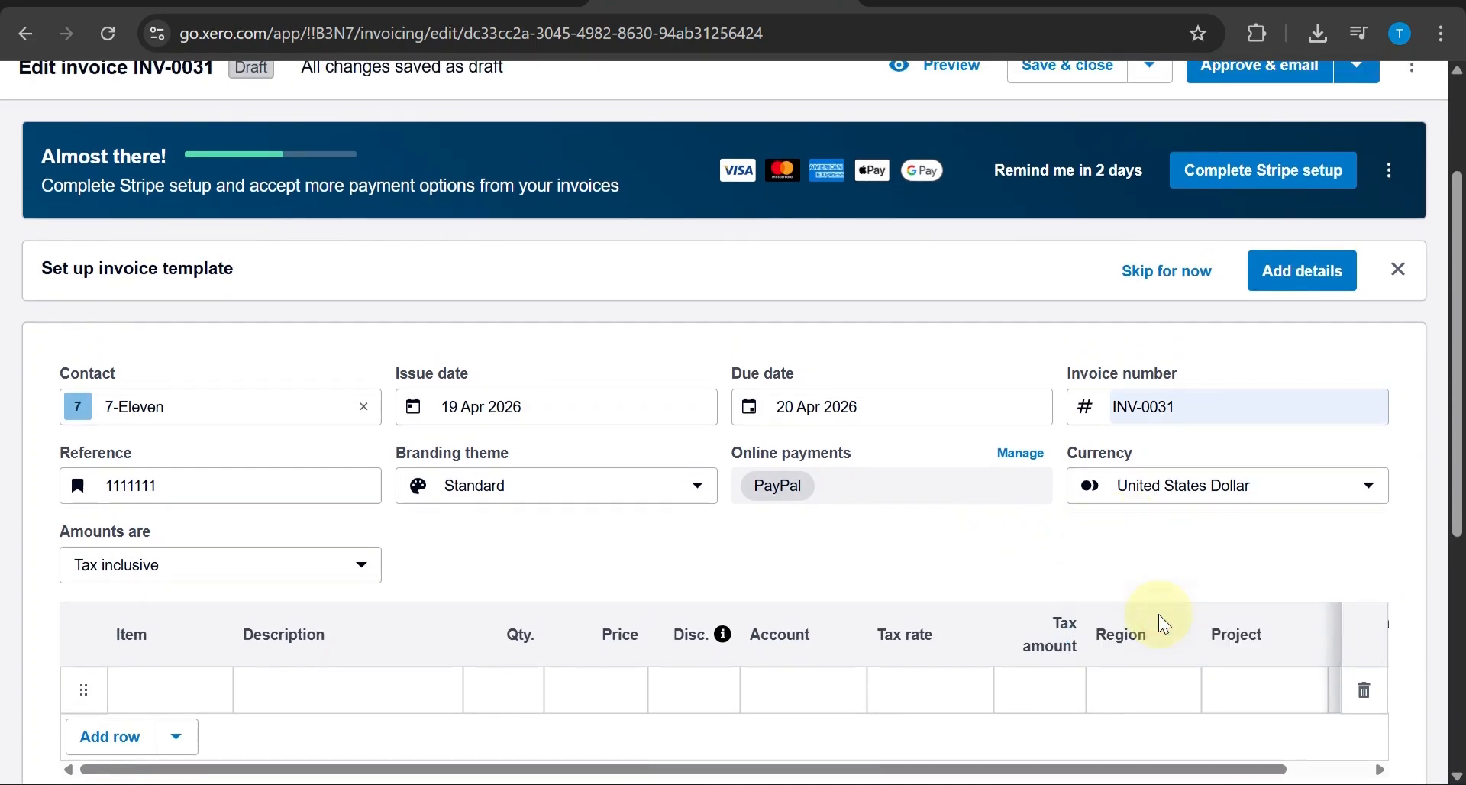
Step: Set the invoice amounts to No tax and add the BOOK item "Fish out of Water: Finding Your Brand" on the first line
{"action": "scroll", "coordinate": [703, 569], "scroll_direction": "down", "scroll_amount": 2}
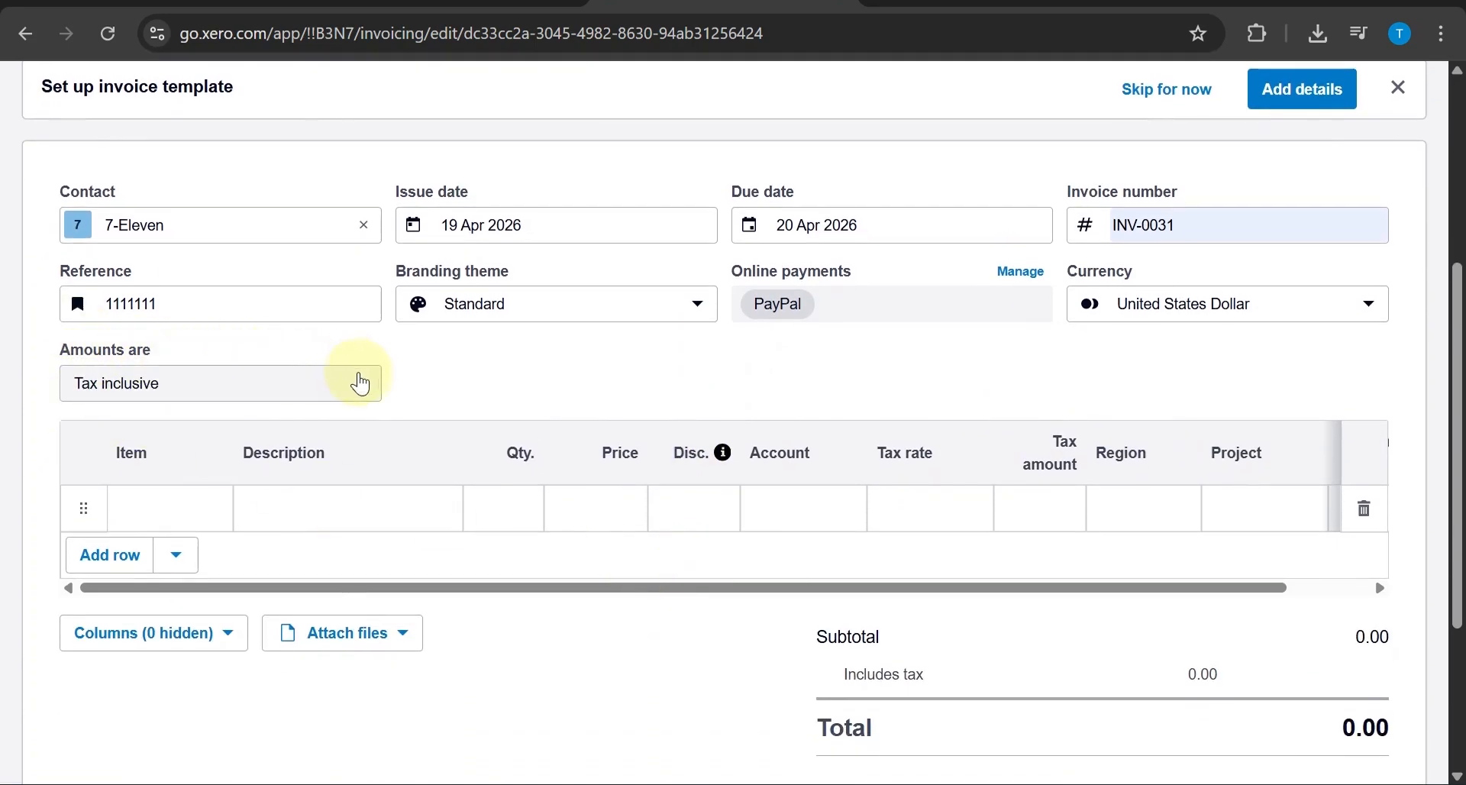
{"action": "left_click", "coordinate": [362, 386]}
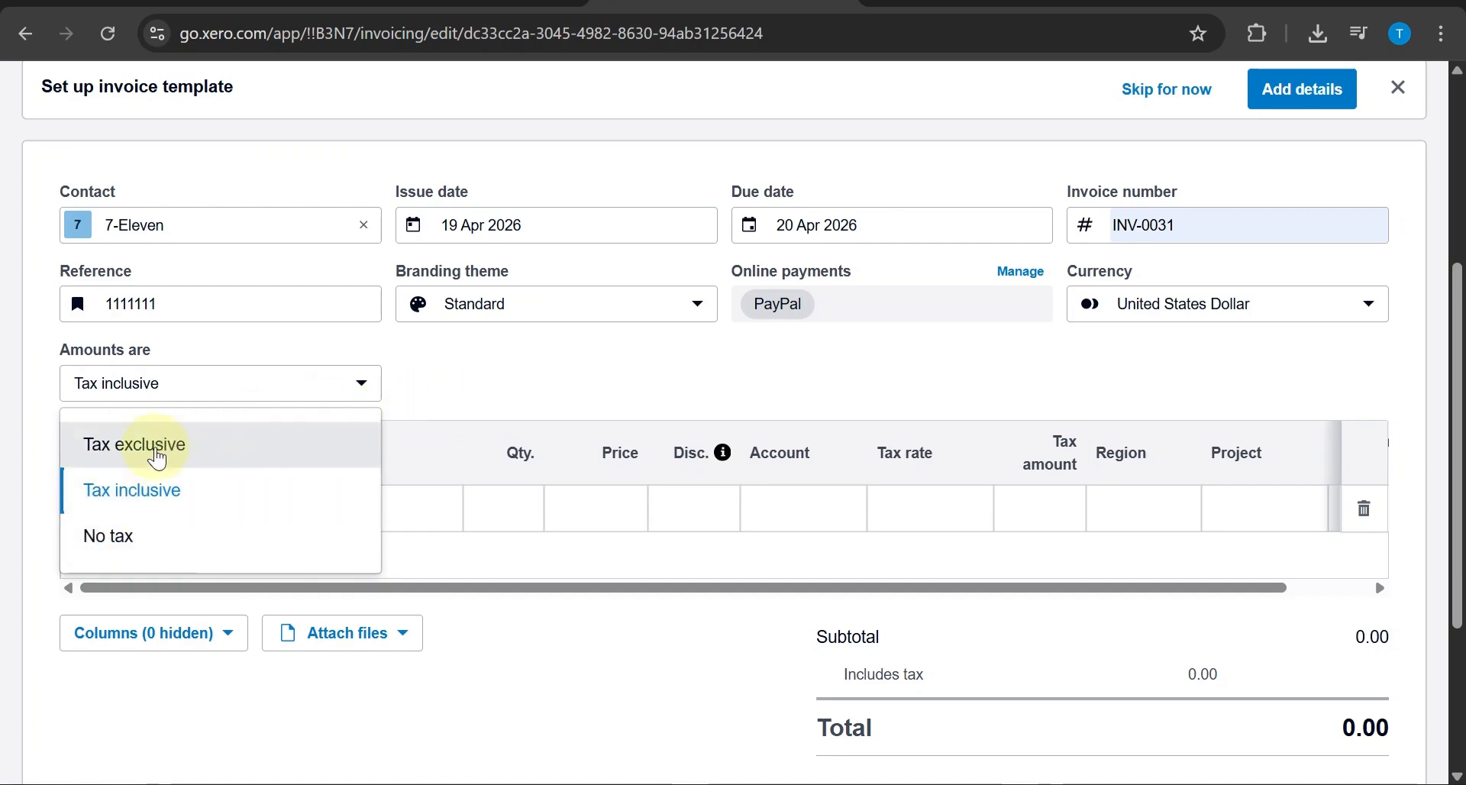
{"action": "left_click", "coordinate": [114, 533]}
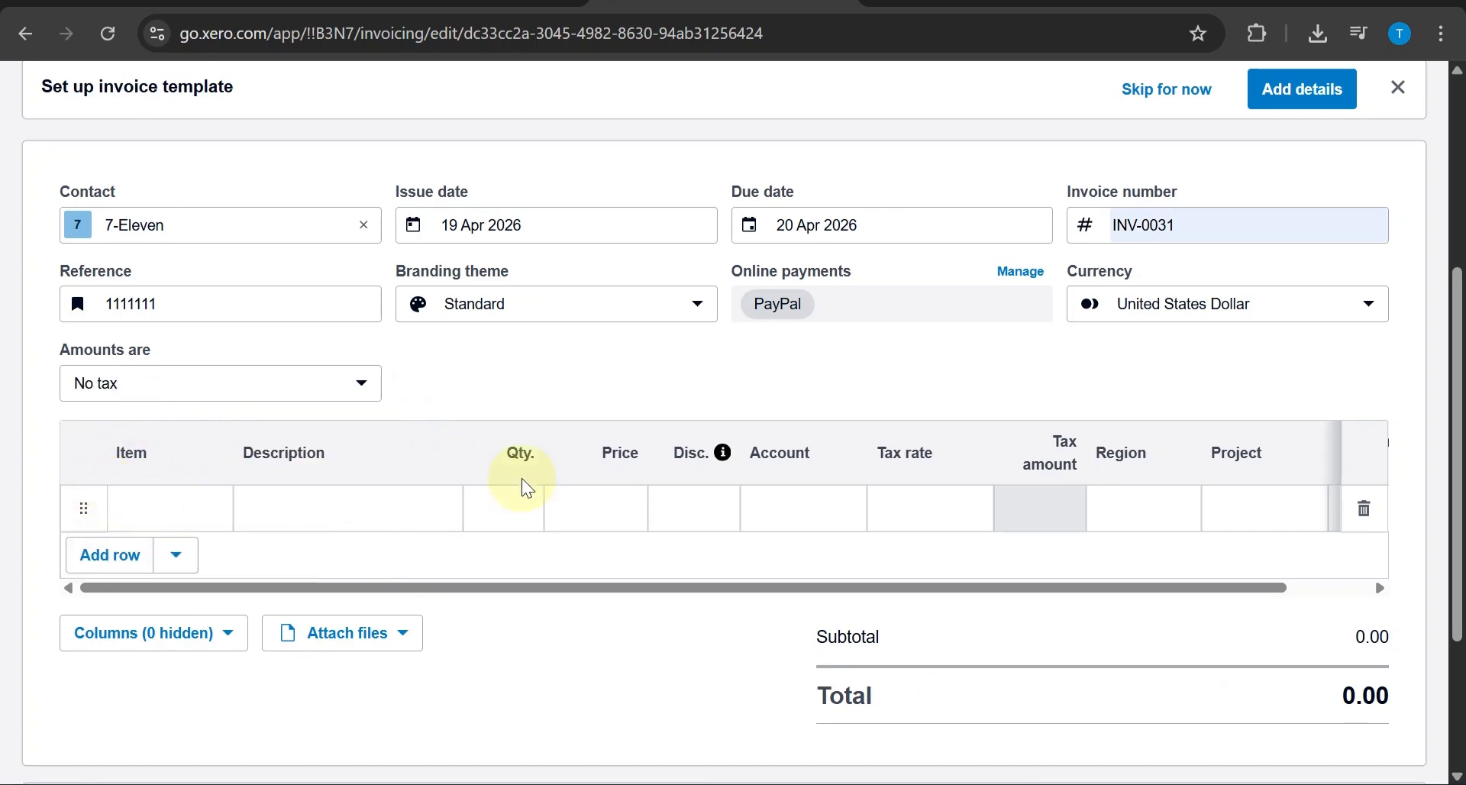
{"action": "left_click", "coordinate": [145, 494]}
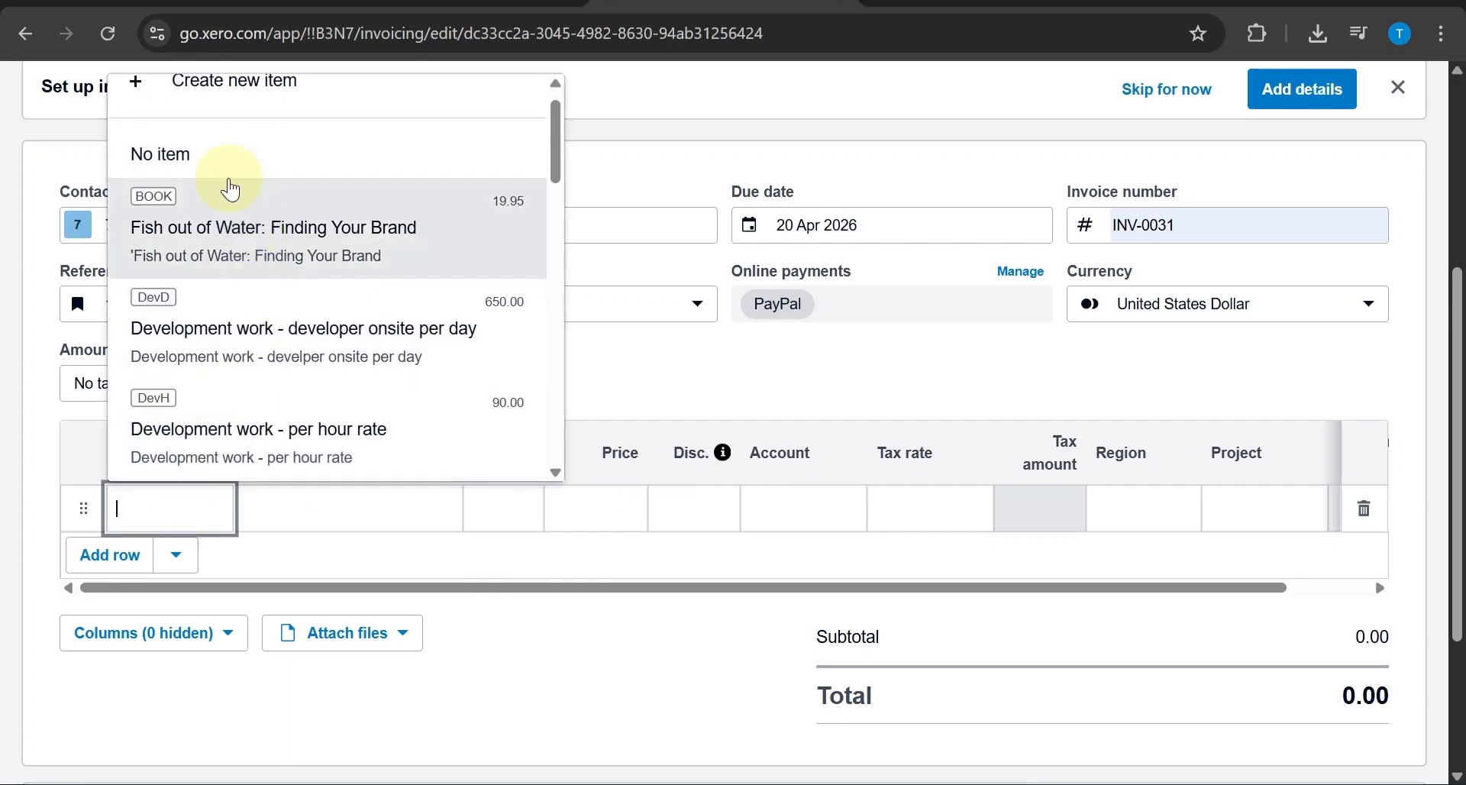
{"action": "left_click", "coordinate": [224, 228]}
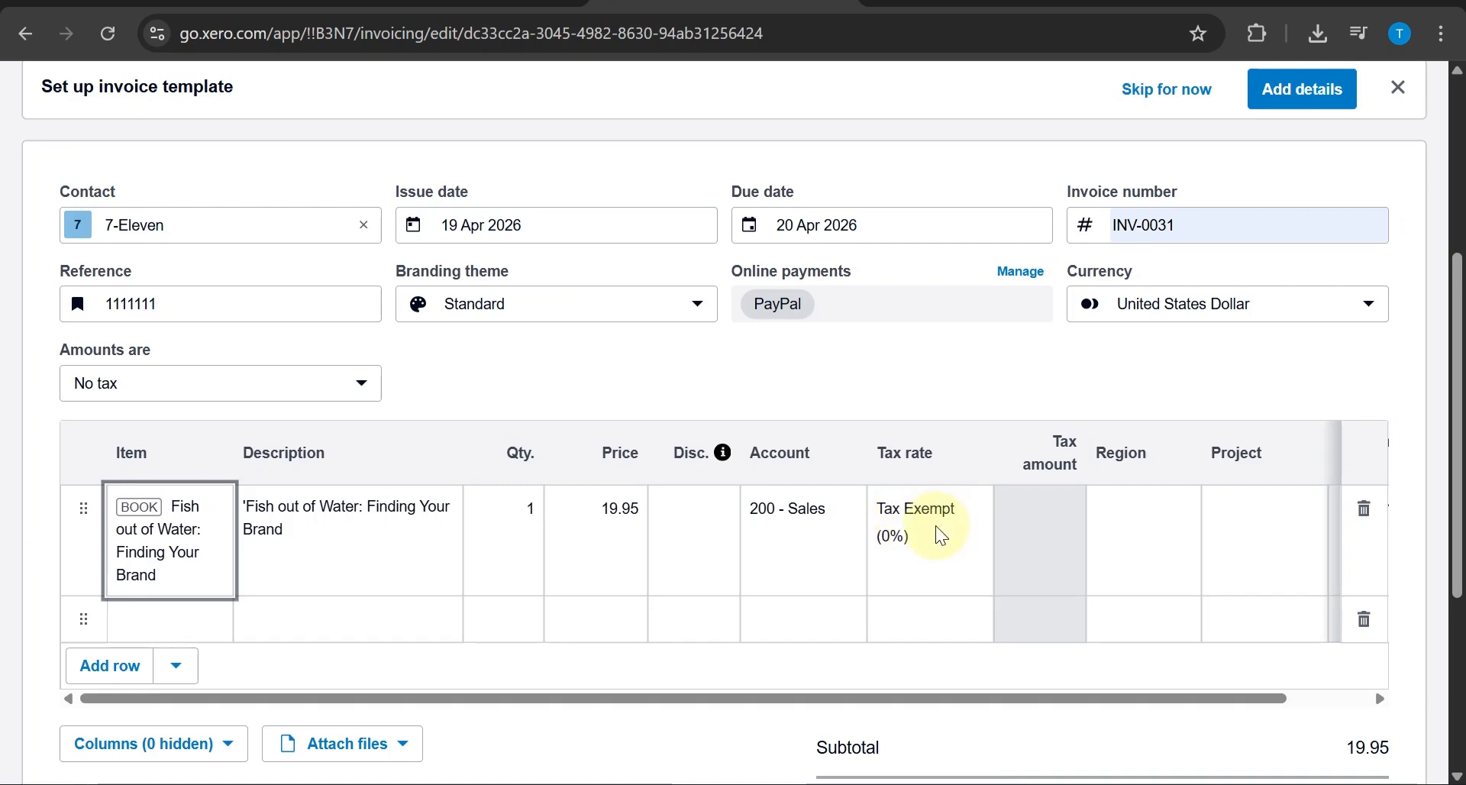
Step: Check the options for adding several rows at once and review the invoice's line items and totals
{"action": "scroll", "coordinate": [937, 533], "scroll_direction": "down", "scroll_amount": 2}
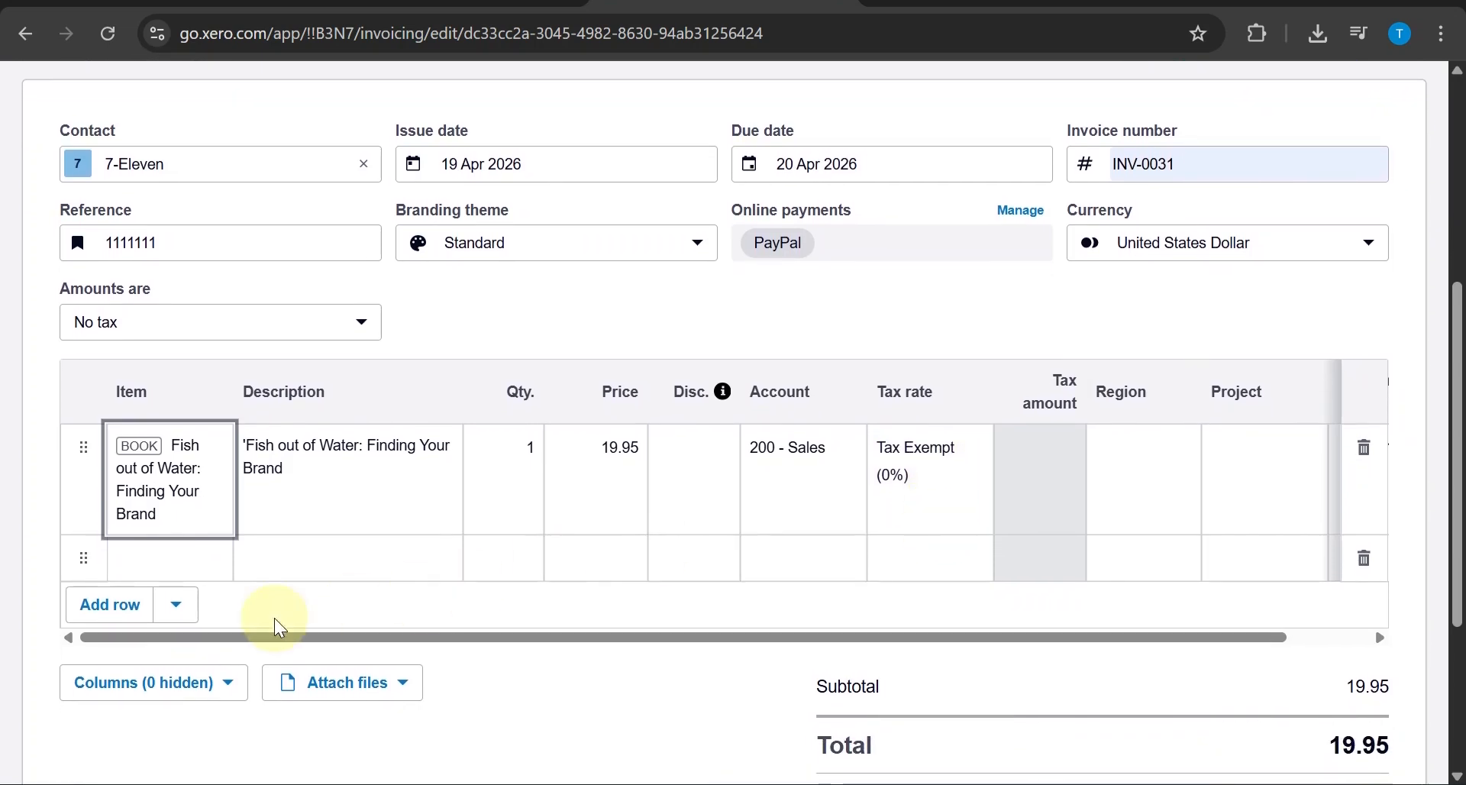
{"action": "left_click", "coordinate": [183, 609]}
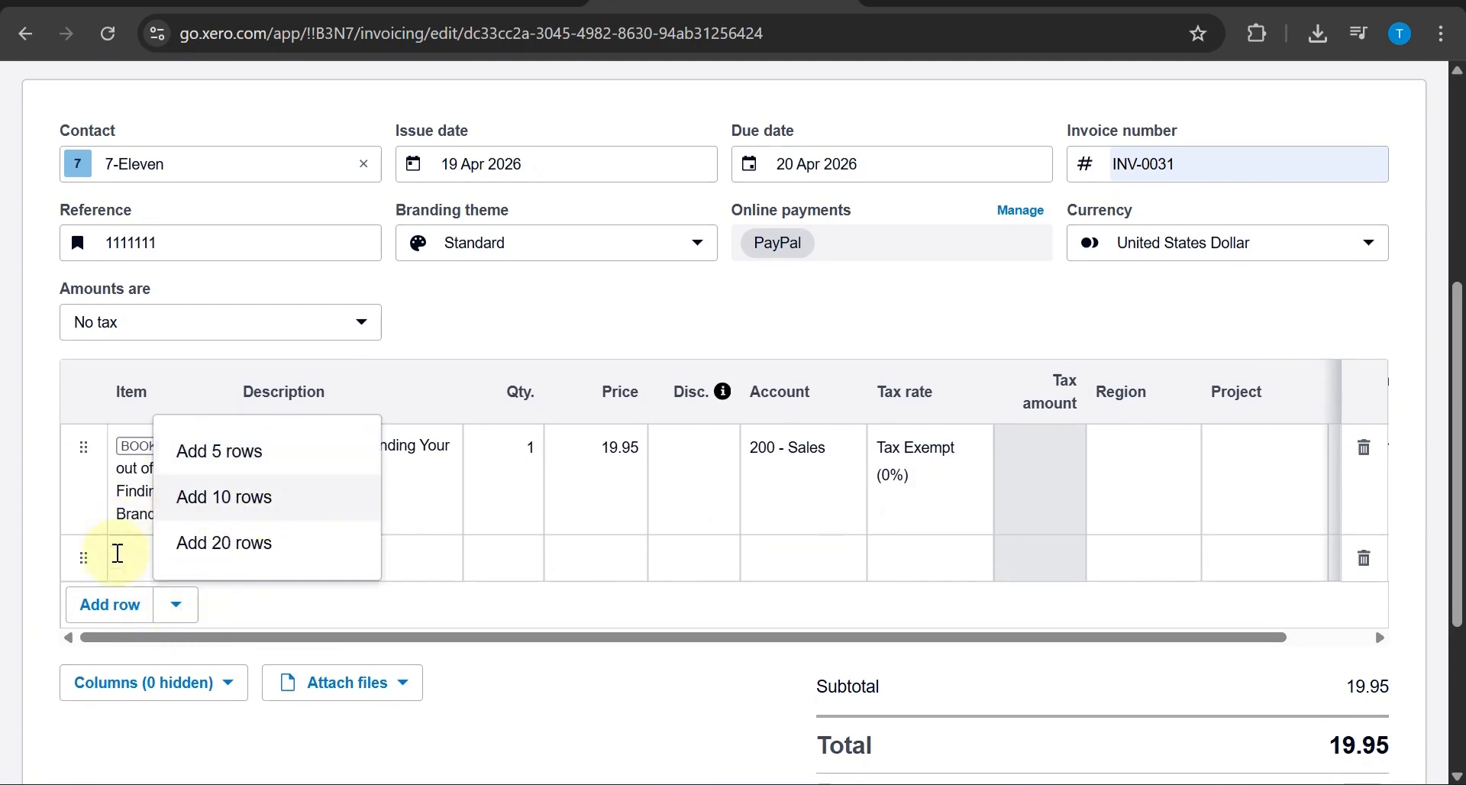
{"action": "left_click", "coordinate": [169, 604]}
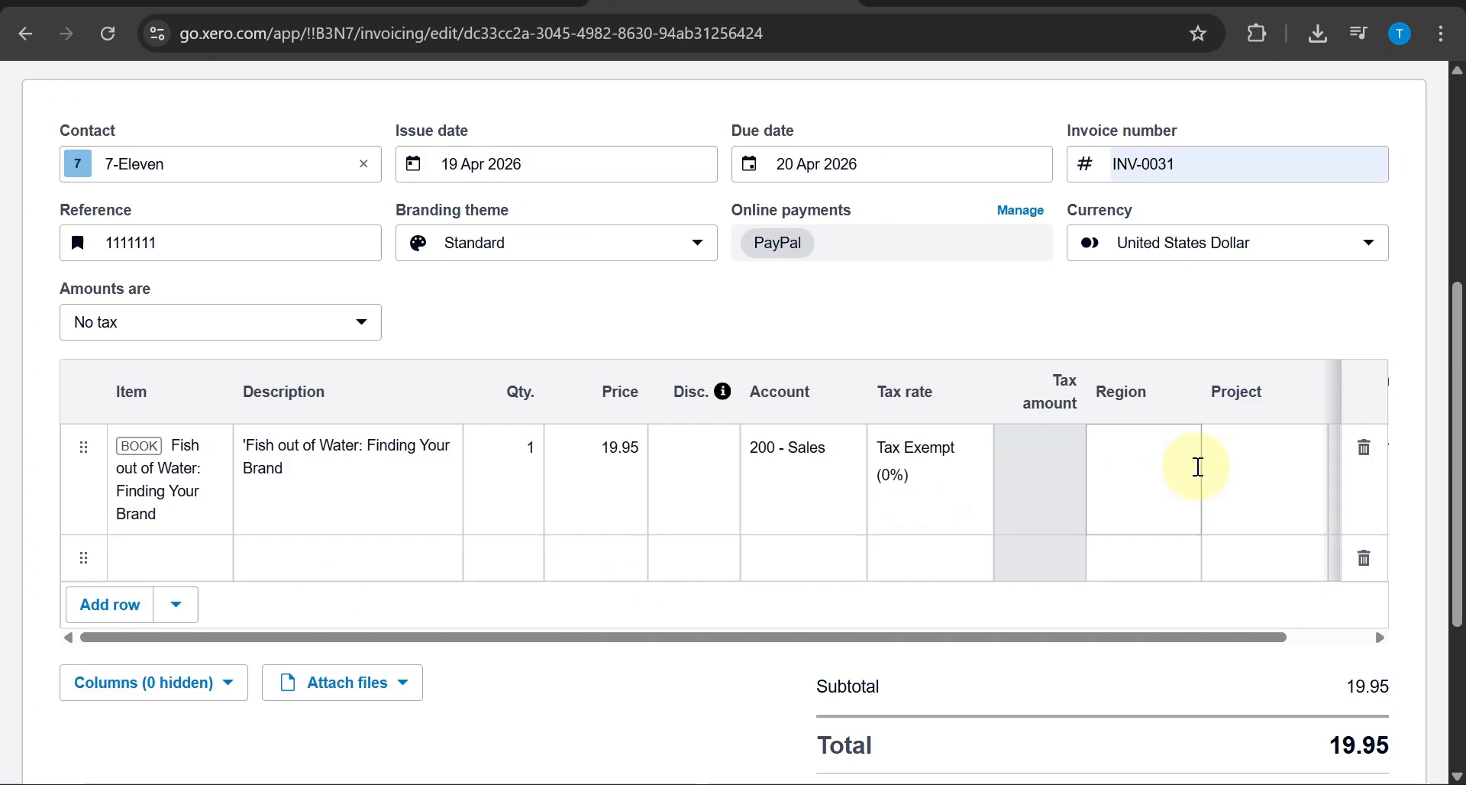
{"action": "scroll", "coordinate": [1211, 561], "scroll_direction": "down", "scroll_amount": 2}
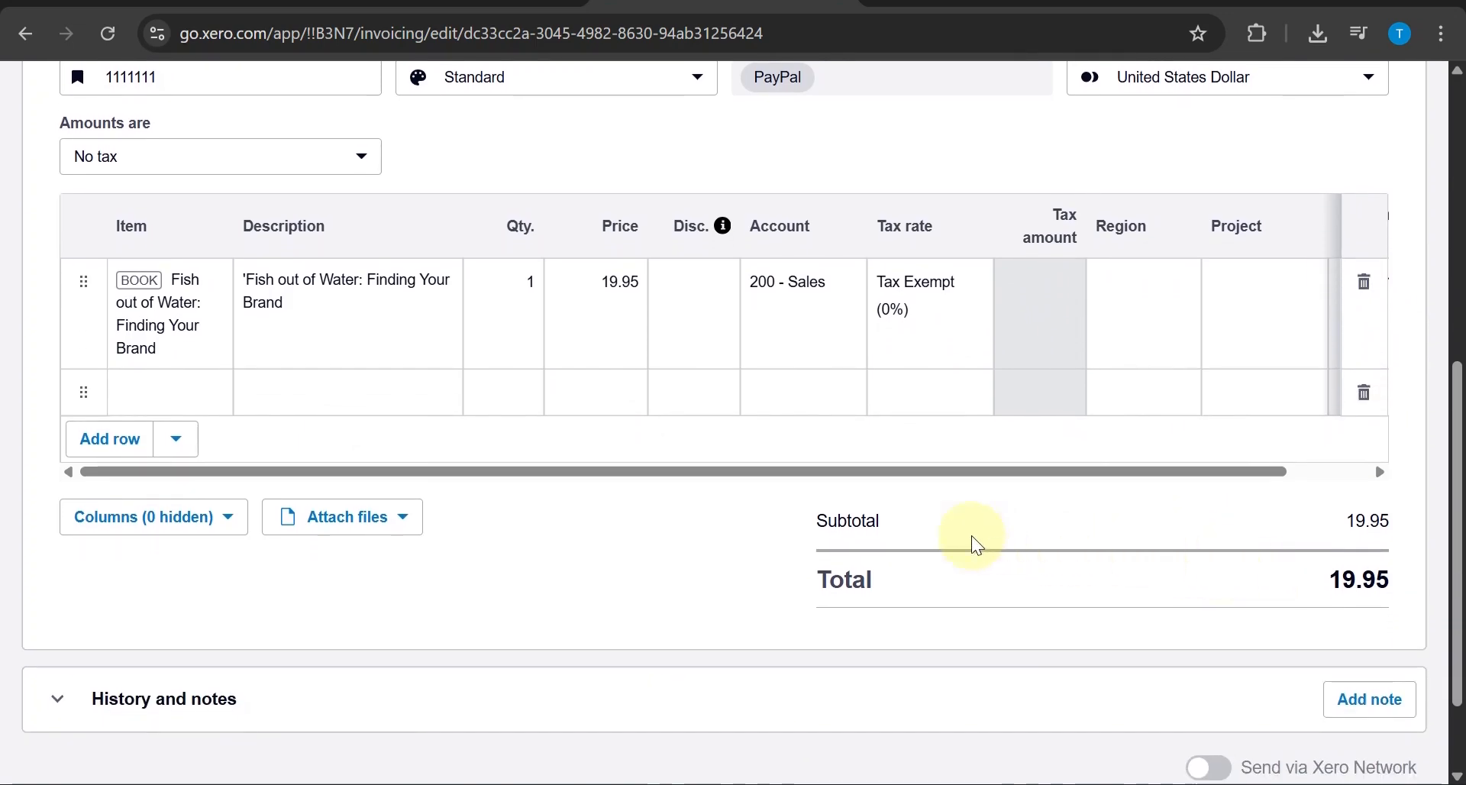
{"action": "scroll", "coordinate": [977, 591], "scroll_direction": "down", "scroll_amount": 1}
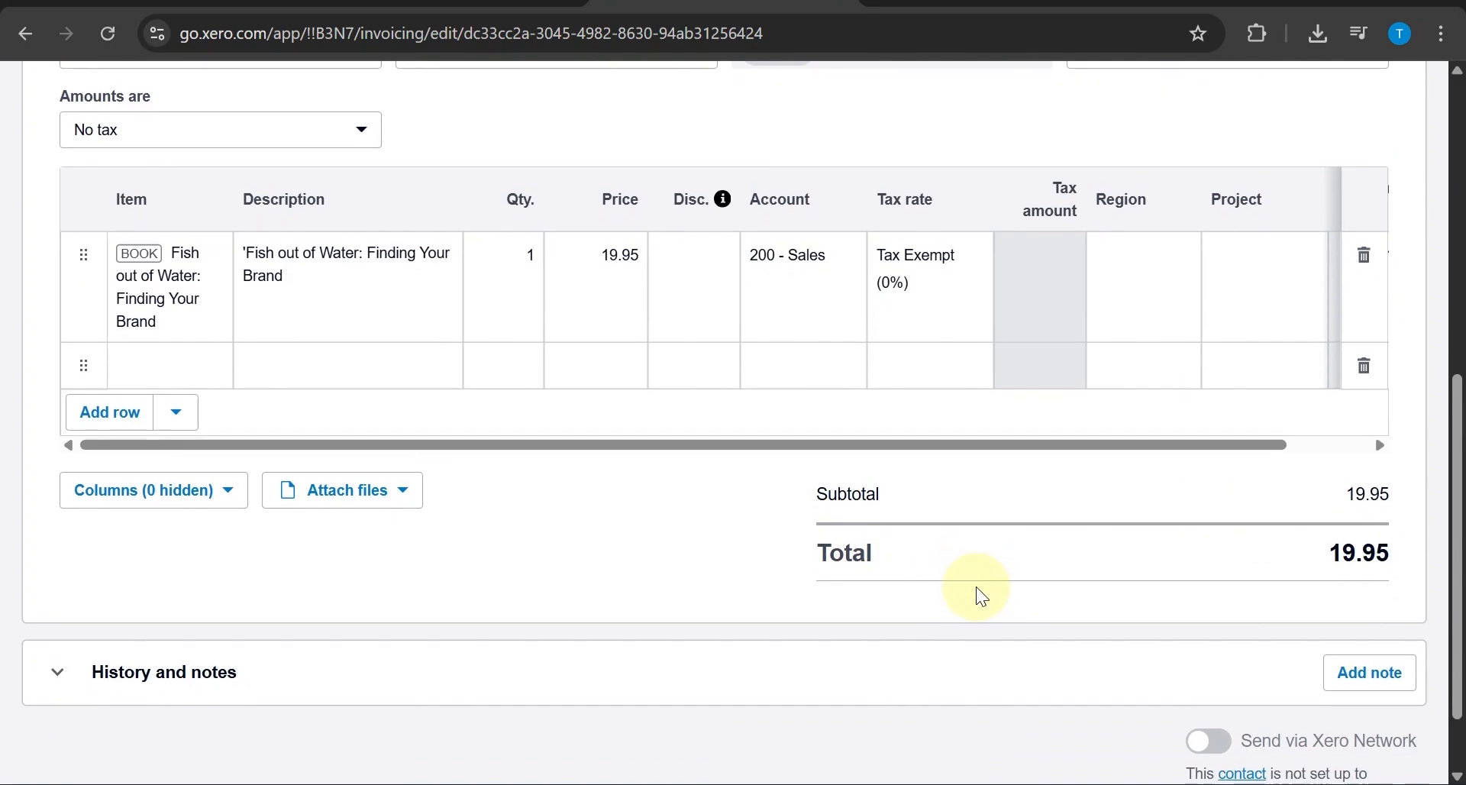
{"action": "scroll", "coordinate": [981, 595], "scroll_direction": "up", "scroll_amount": 1}
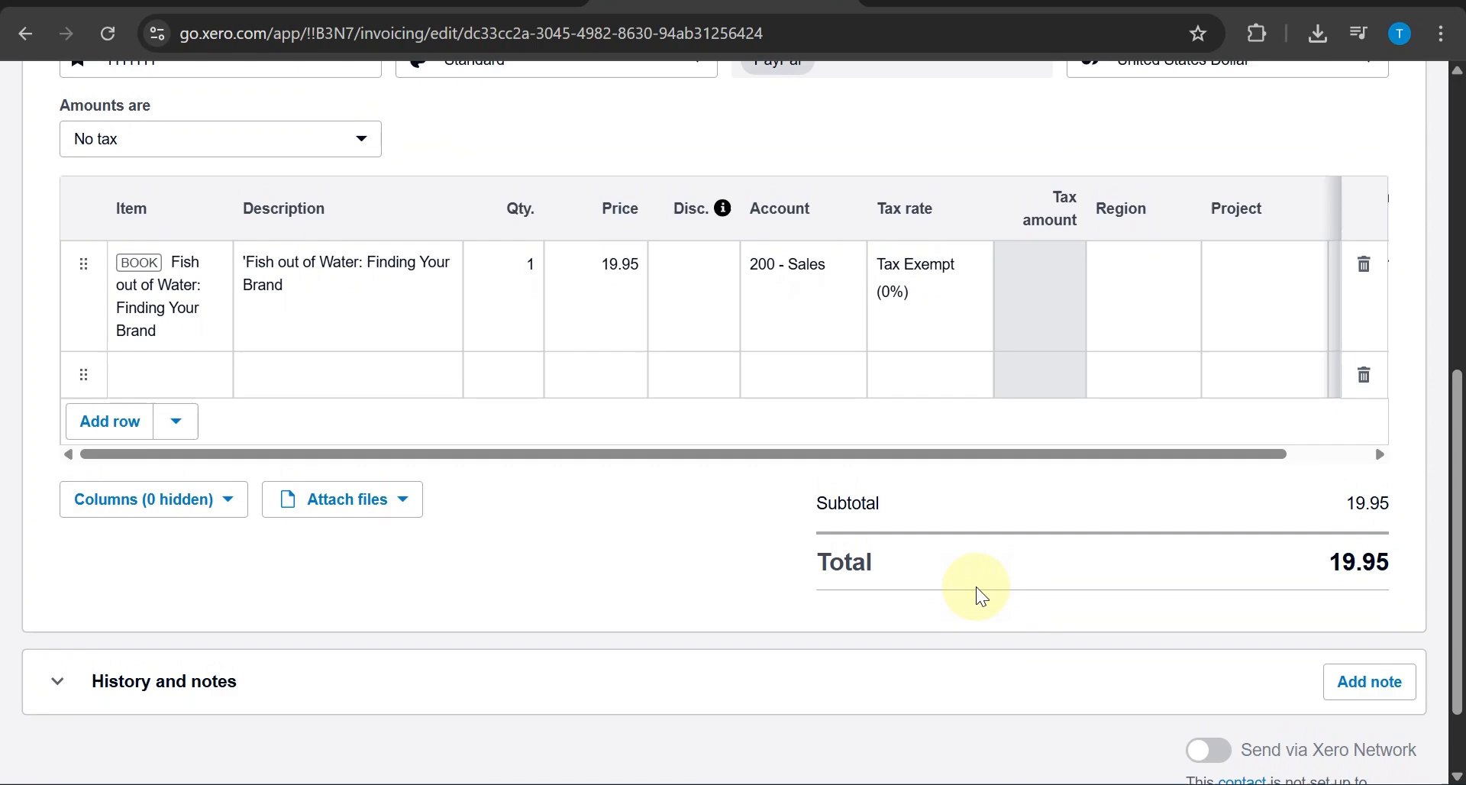
{"action": "scroll", "coordinate": [981, 596], "scroll_direction": "up", "scroll_amount": 1}
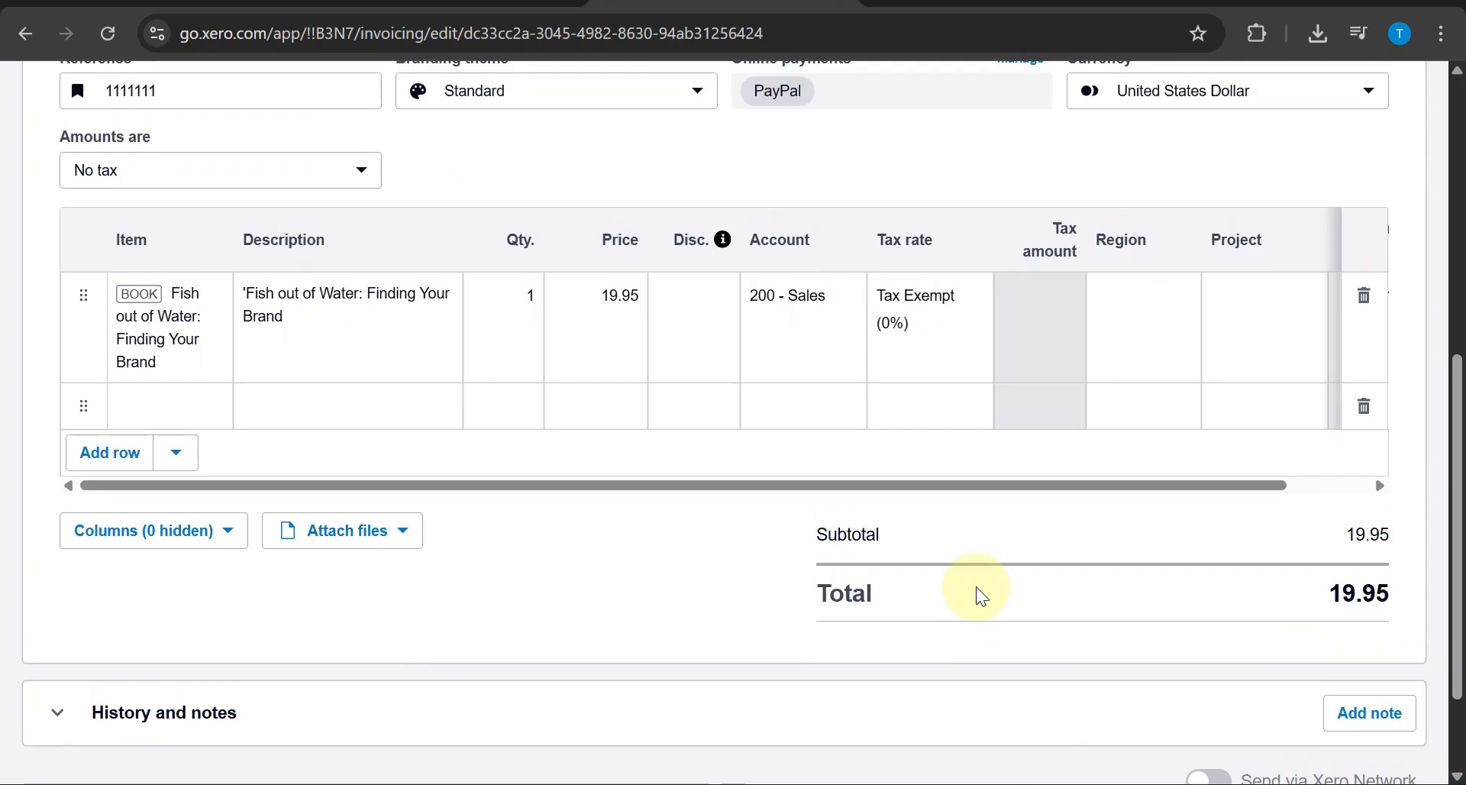
Step: Check the options for attaching files to the invoice, then close them without adding a file
{"action": "scroll", "coordinate": [975, 586], "scroll_direction": "down", "scroll_amount": 2}
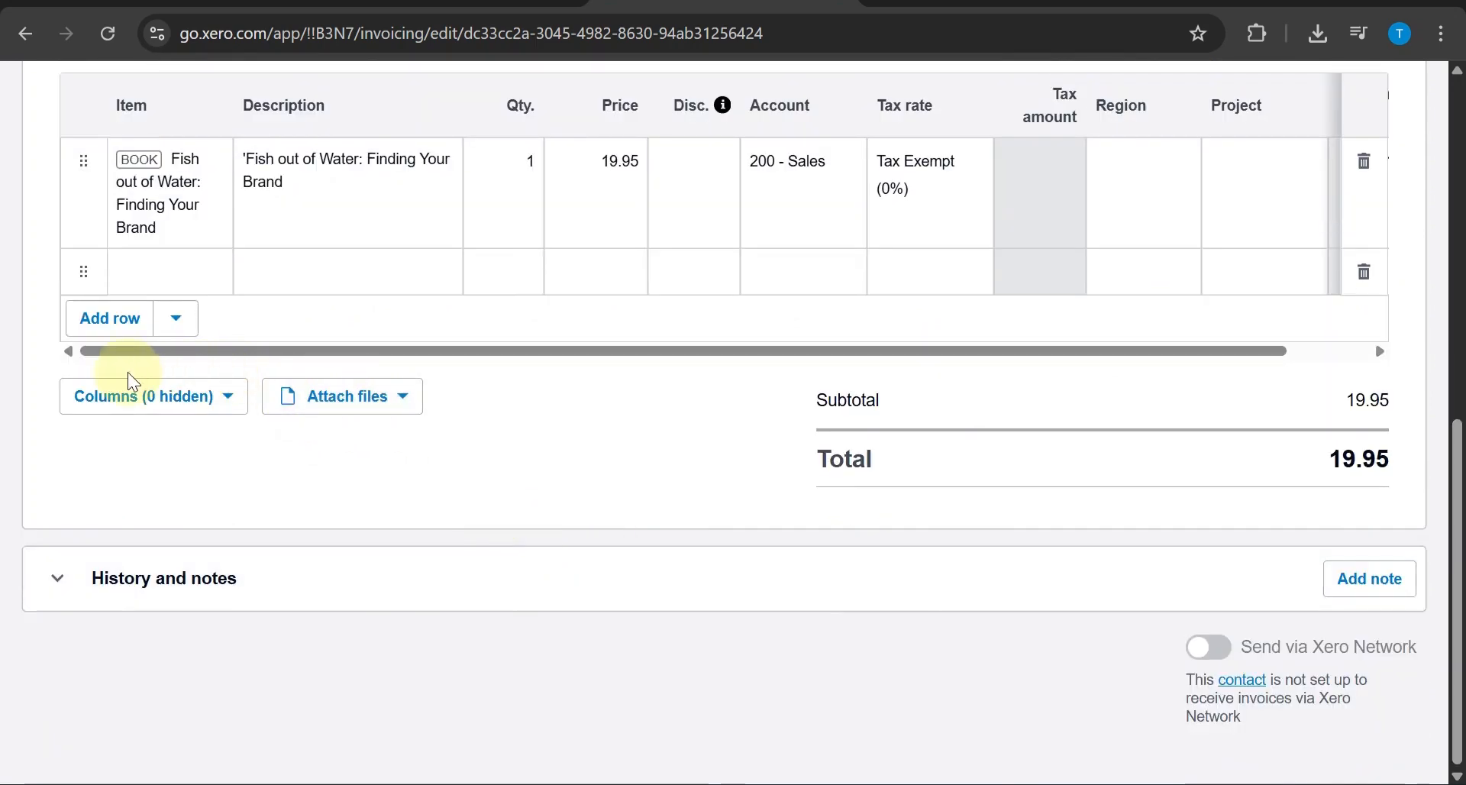
{"action": "left_click", "coordinate": [390, 404]}
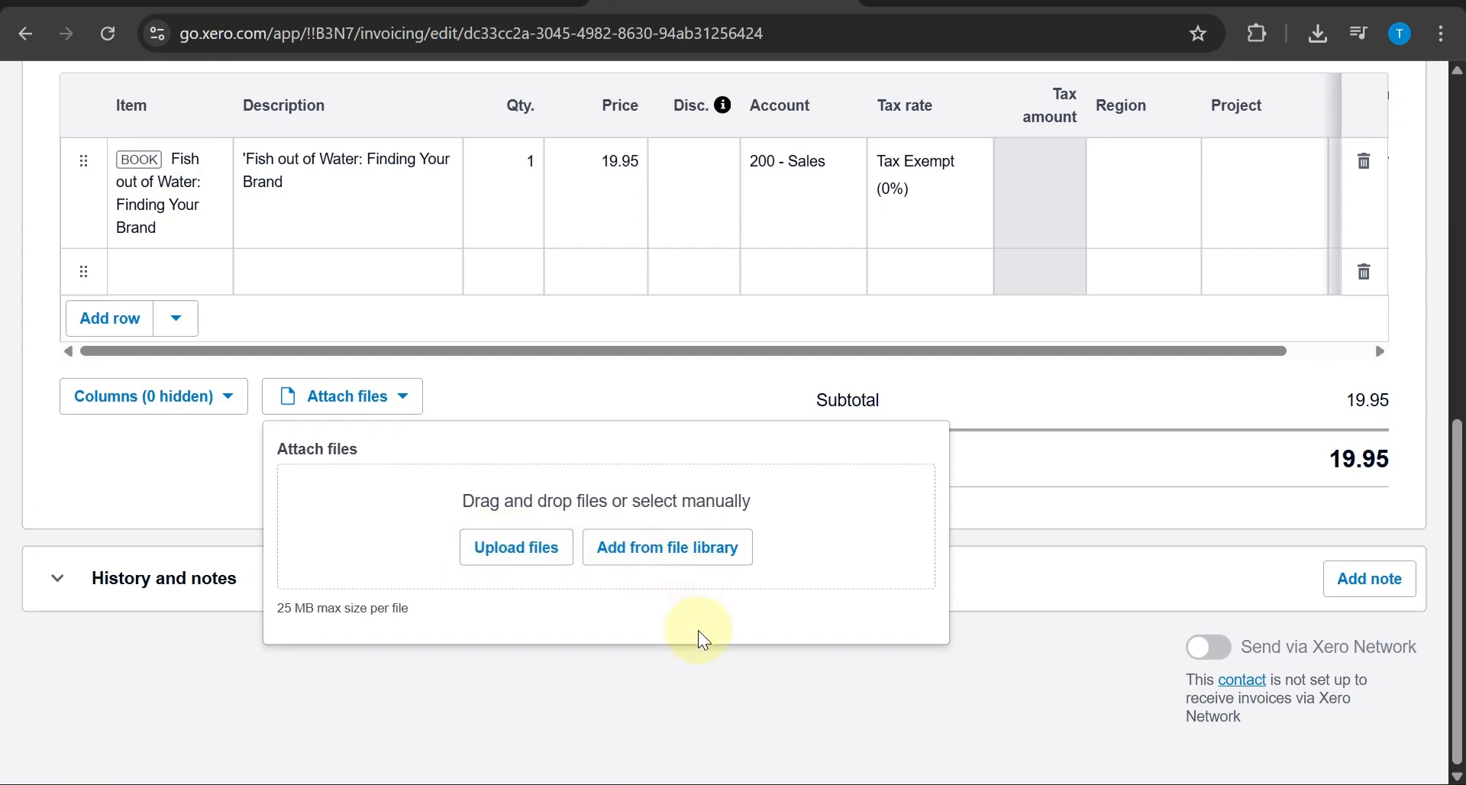
{"action": "left_click", "coordinate": [697, 665]}
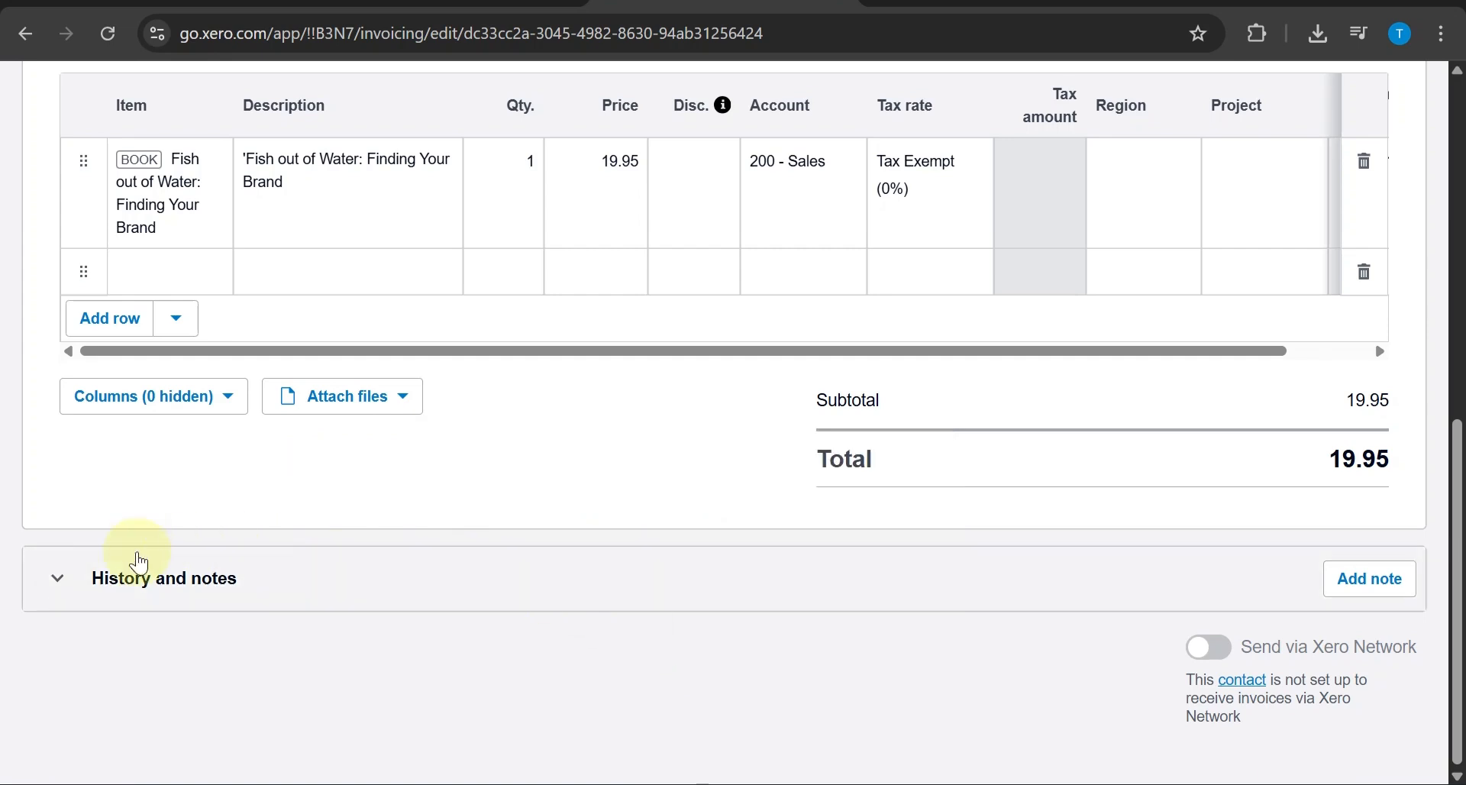
Step: Expand the invoice's history and notes, examine the logged changes, and collapse the section again
{"action": "left_click", "coordinate": [54, 580]}
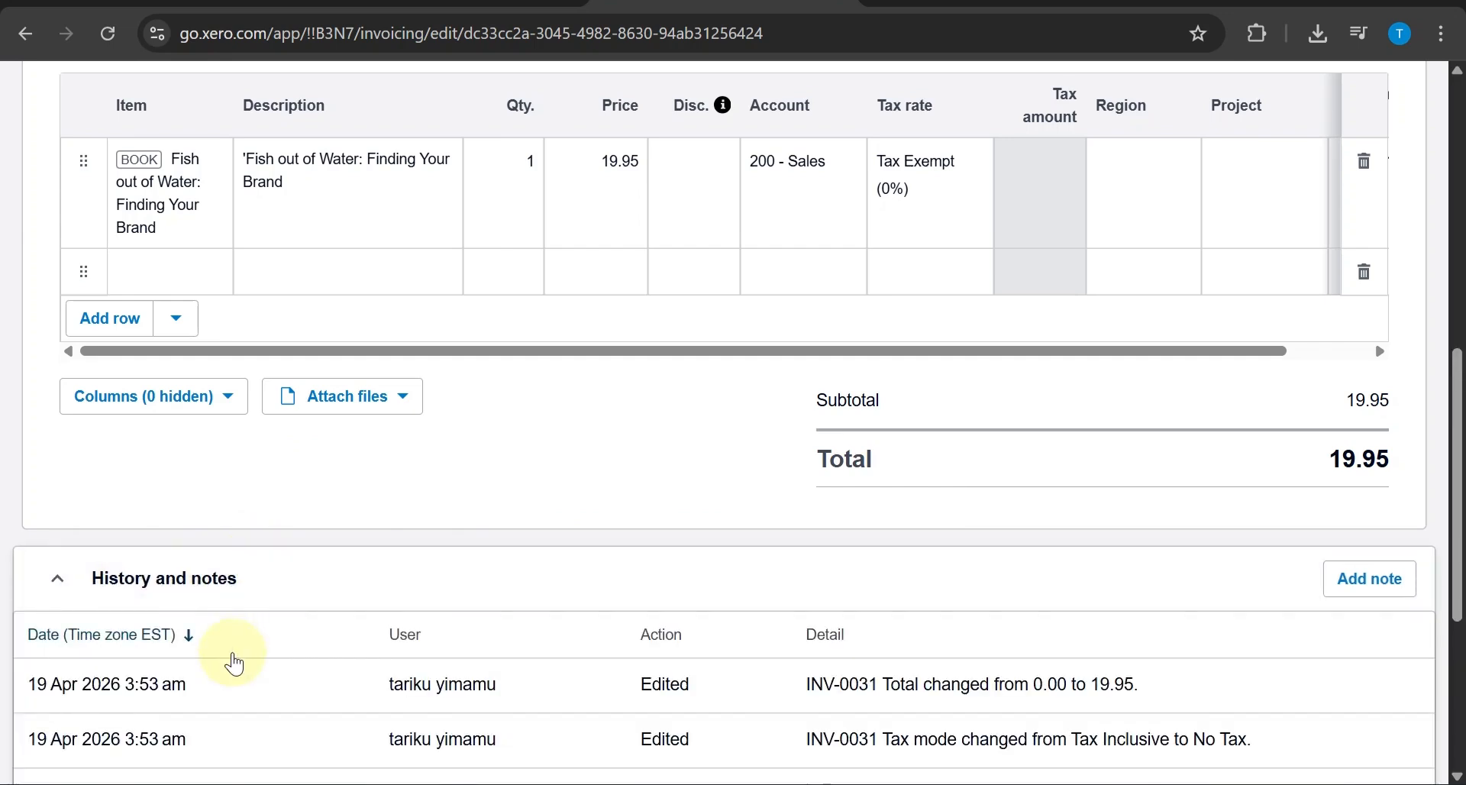
{"action": "scroll", "coordinate": [236, 733], "scroll_direction": "down", "scroll_amount": 1}
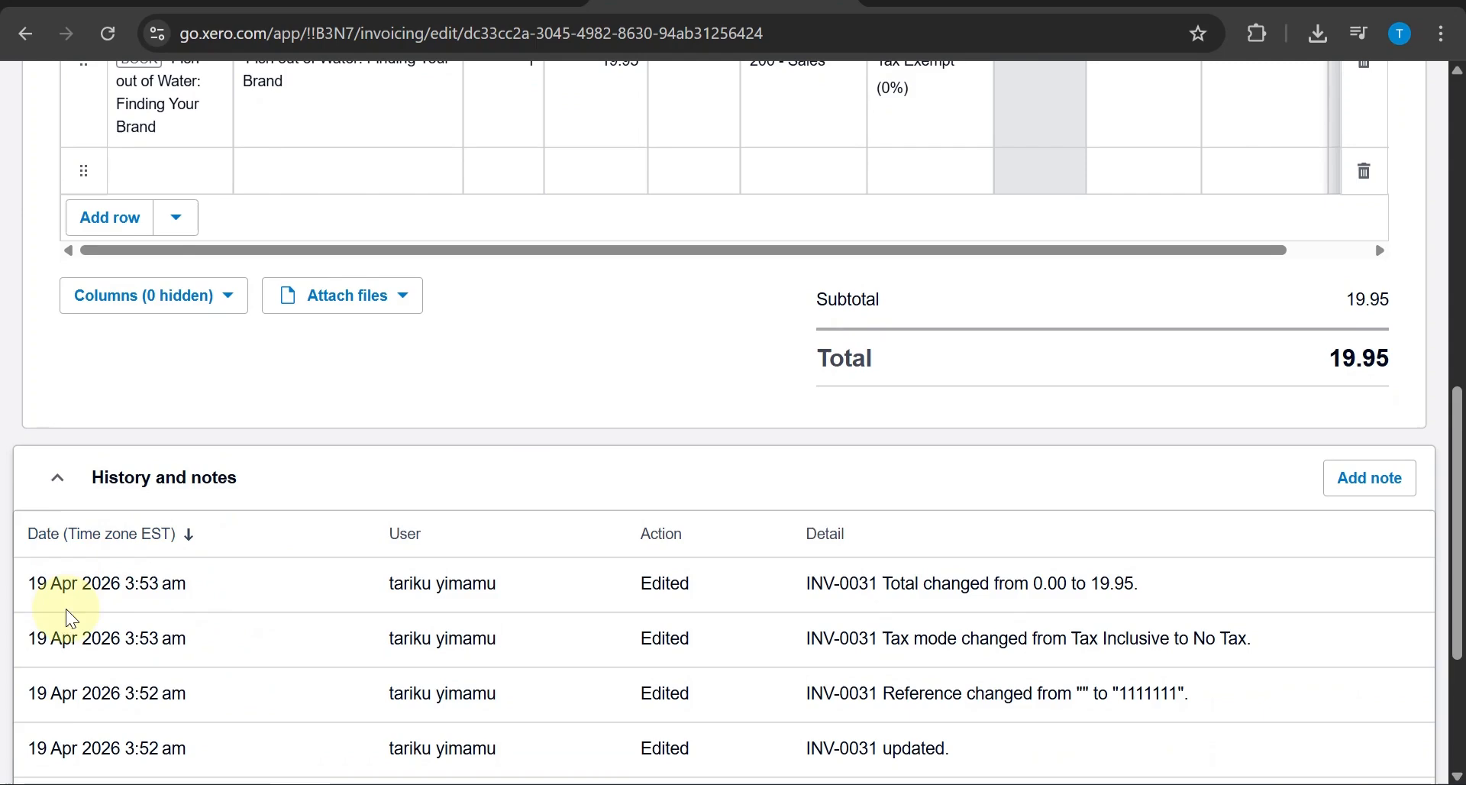
{"action": "scroll", "coordinate": [294, 562], "scroll_direction": "down", "scroll_amount": 1}
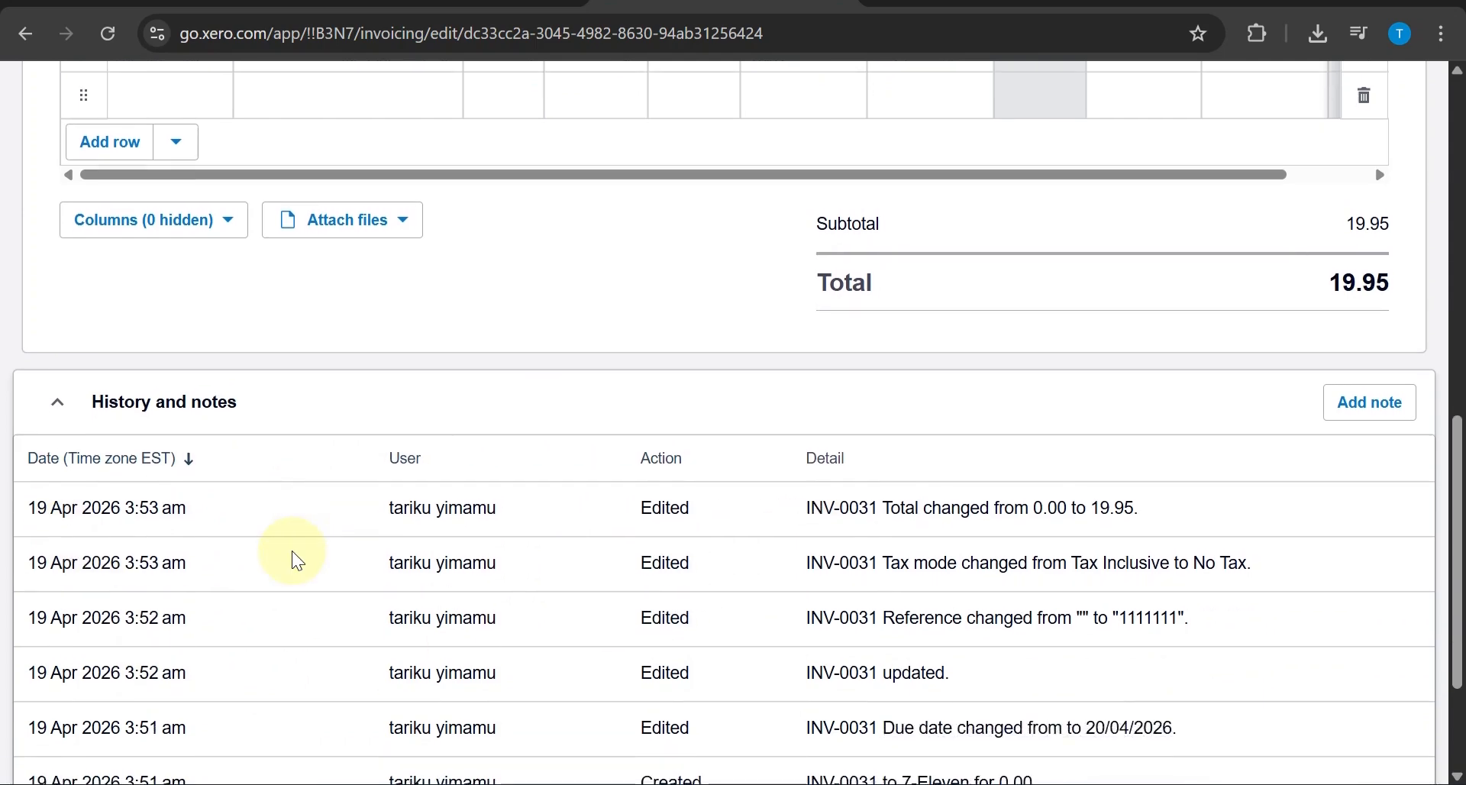
{"action": "scroll", "coordinate": [295, 557], "scroll_direction": "up", "scroll_amount": 2}
{"action": "scroll", "coordinate": [295, 559], "scroll_direction": "up", "scroll_amount": 1}
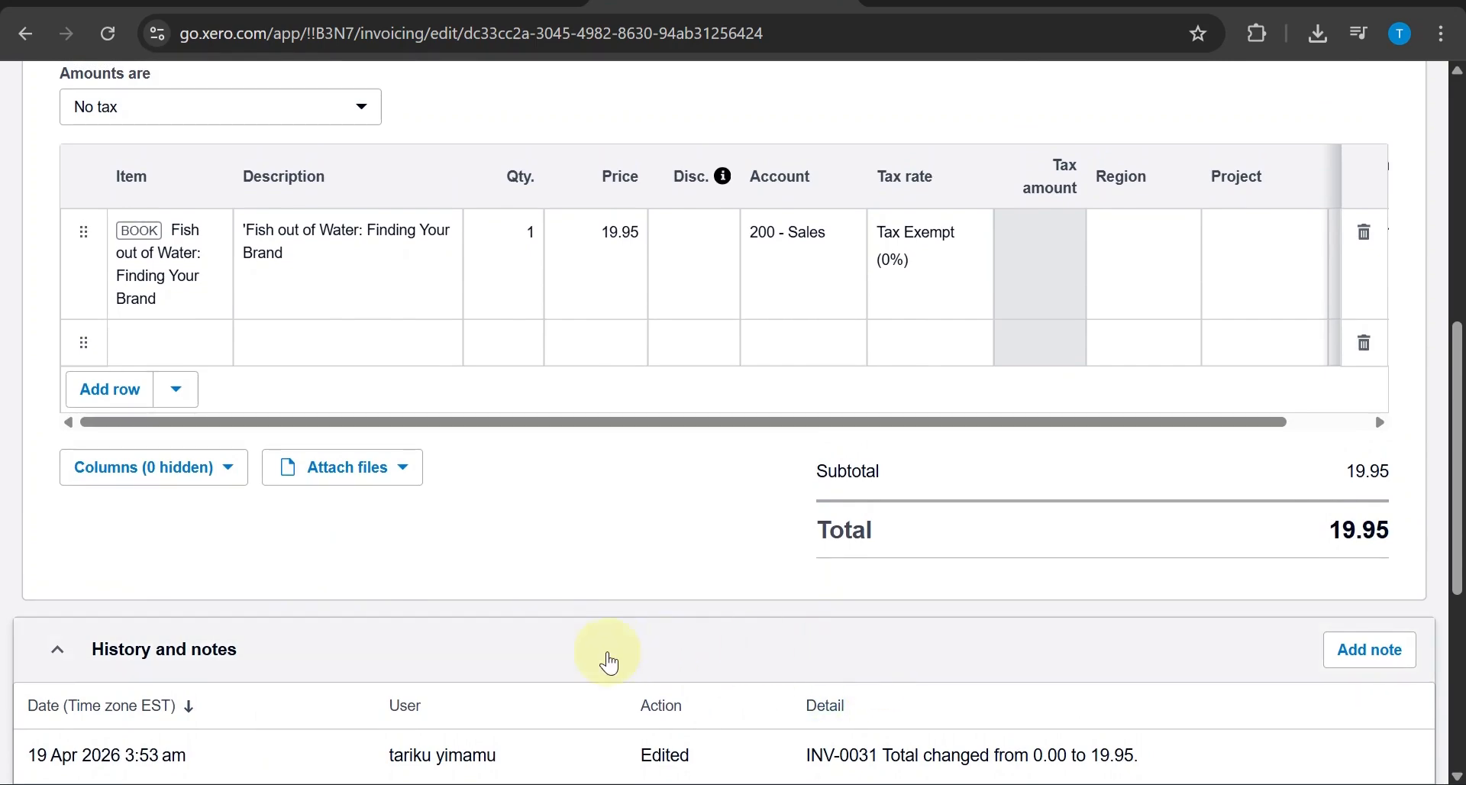
{"action": "scroll", "coordinate": [589, 664], "scroll_direction": "down", "scroll_amount": 1}
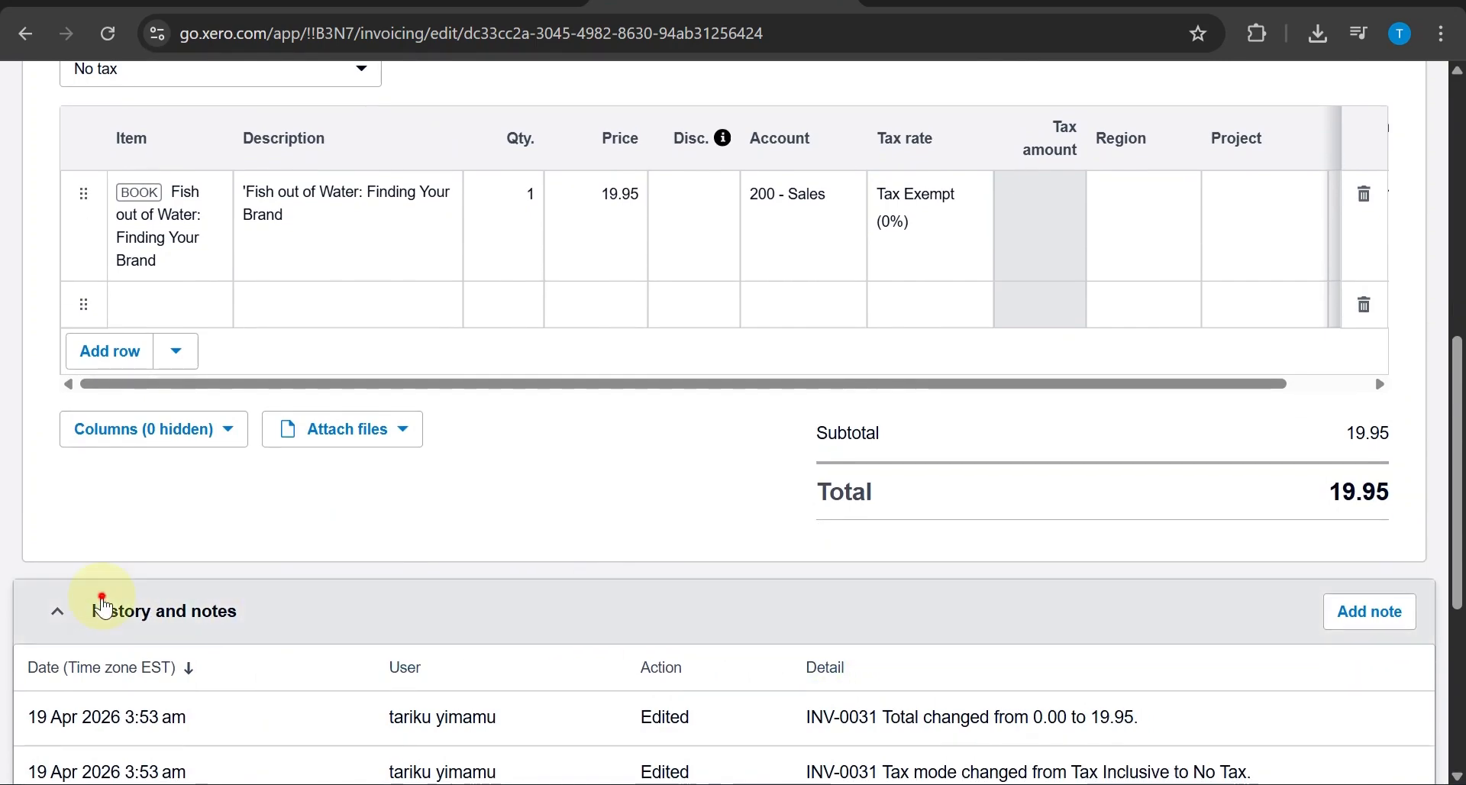
{"action": "left_click", "coordinate": [105, 607]}
{"action": "scroll", "coordinate": [1151, 619], "scroll_direction": "down", "scroll_amount": 1}
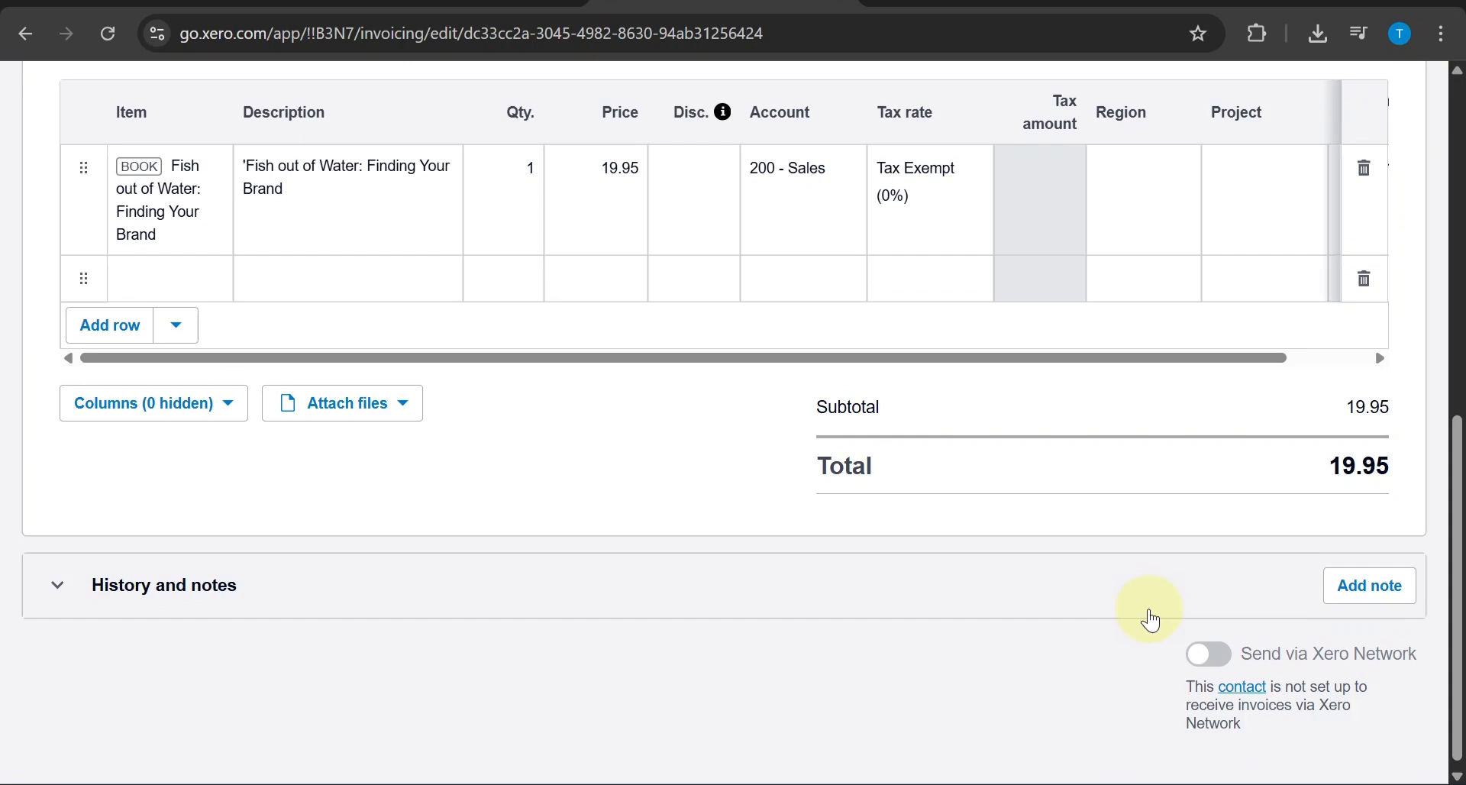
Step: Approve the draft invoice for emailing and review the preview of the message addressed to 7-Eleven
{"action": "scroll", "coordinate": [1151, 620], "scroll_direction": "up", "scroll_amount": 3}
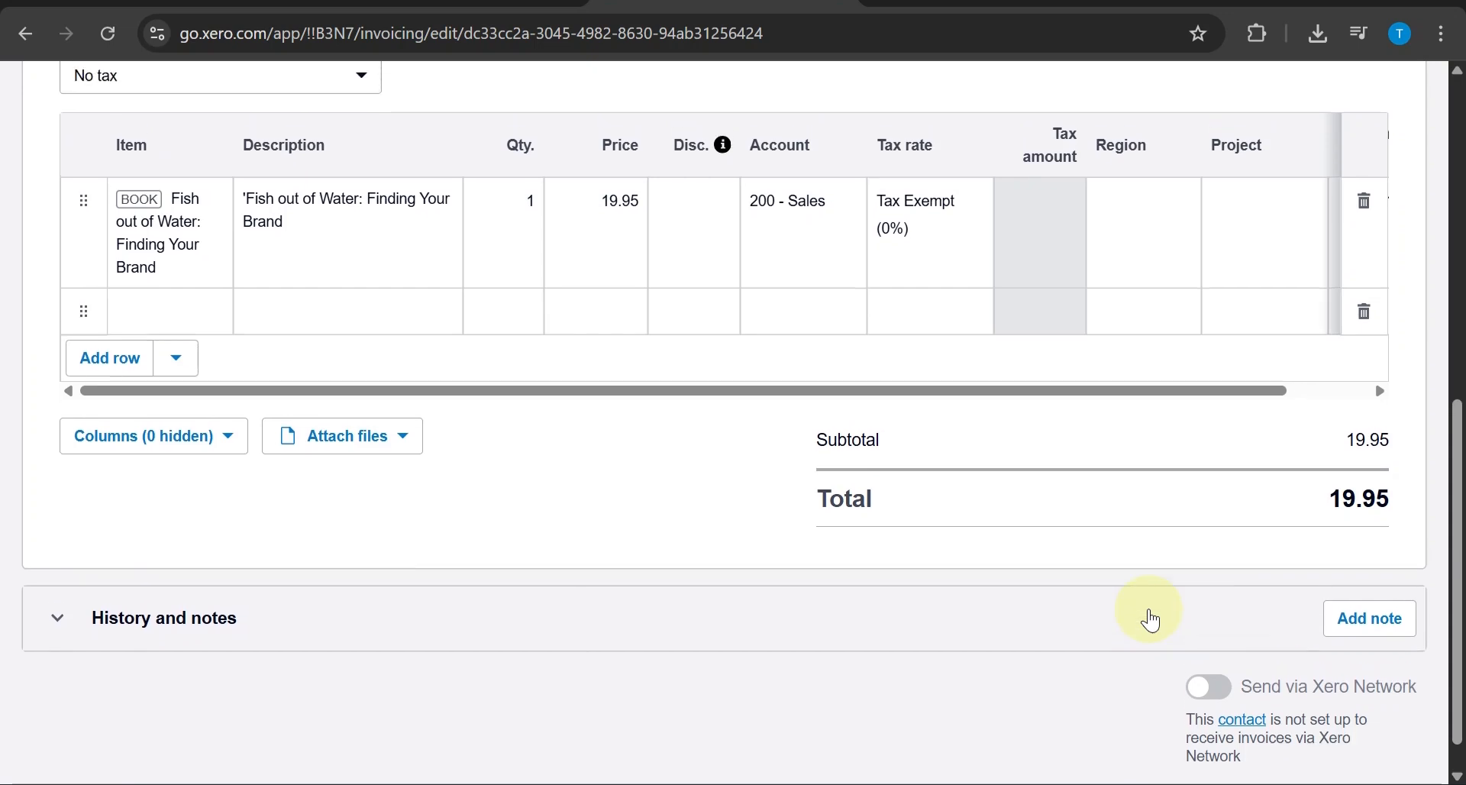
{"action": "scroll", "coordinate": [1148, 607], "scroll_direction": "up", "scroll_amount": 3}
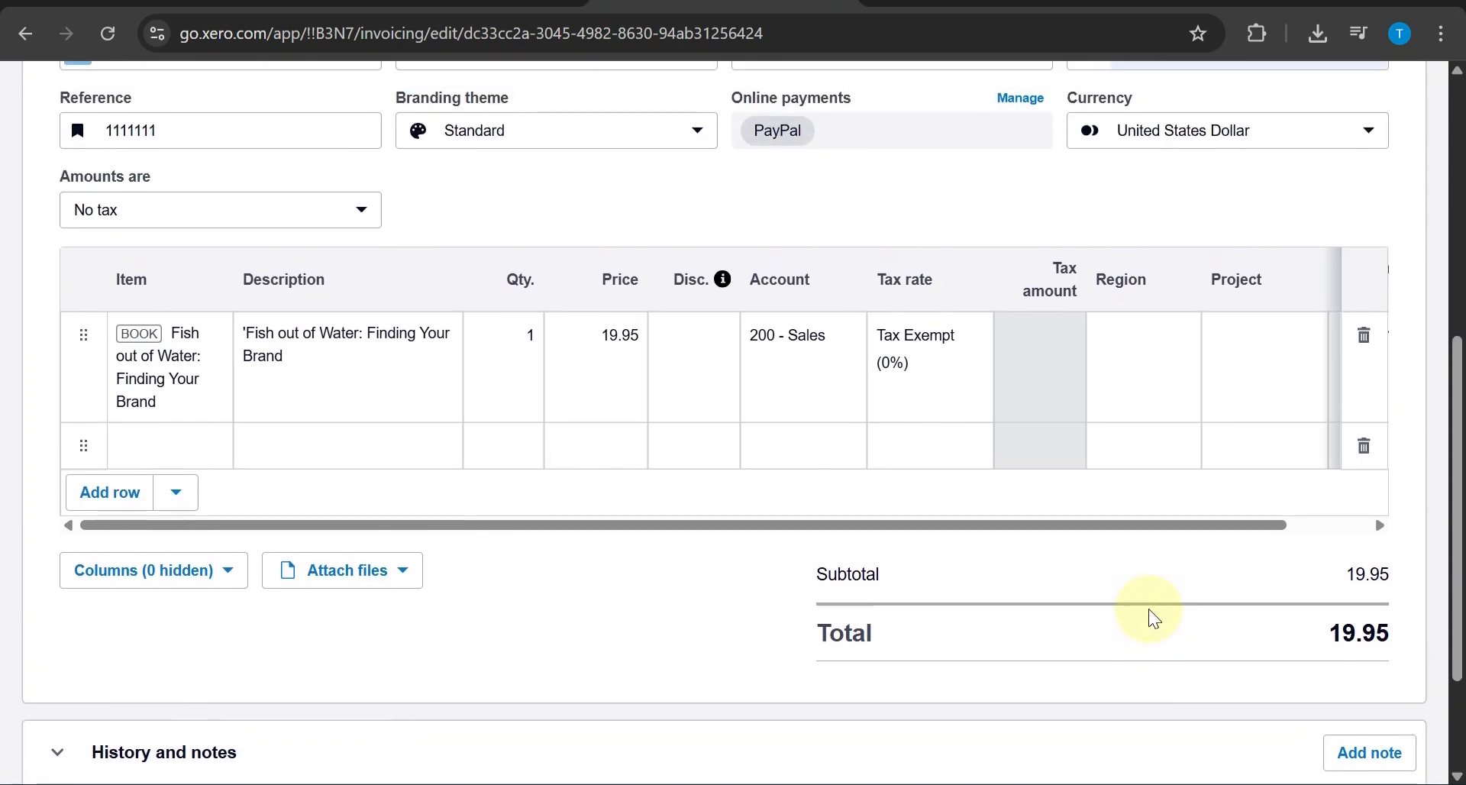
{"action": "scroll", "coordinate": [1148, 609], "scroll_direction": "up", "scroll_amount": 10}
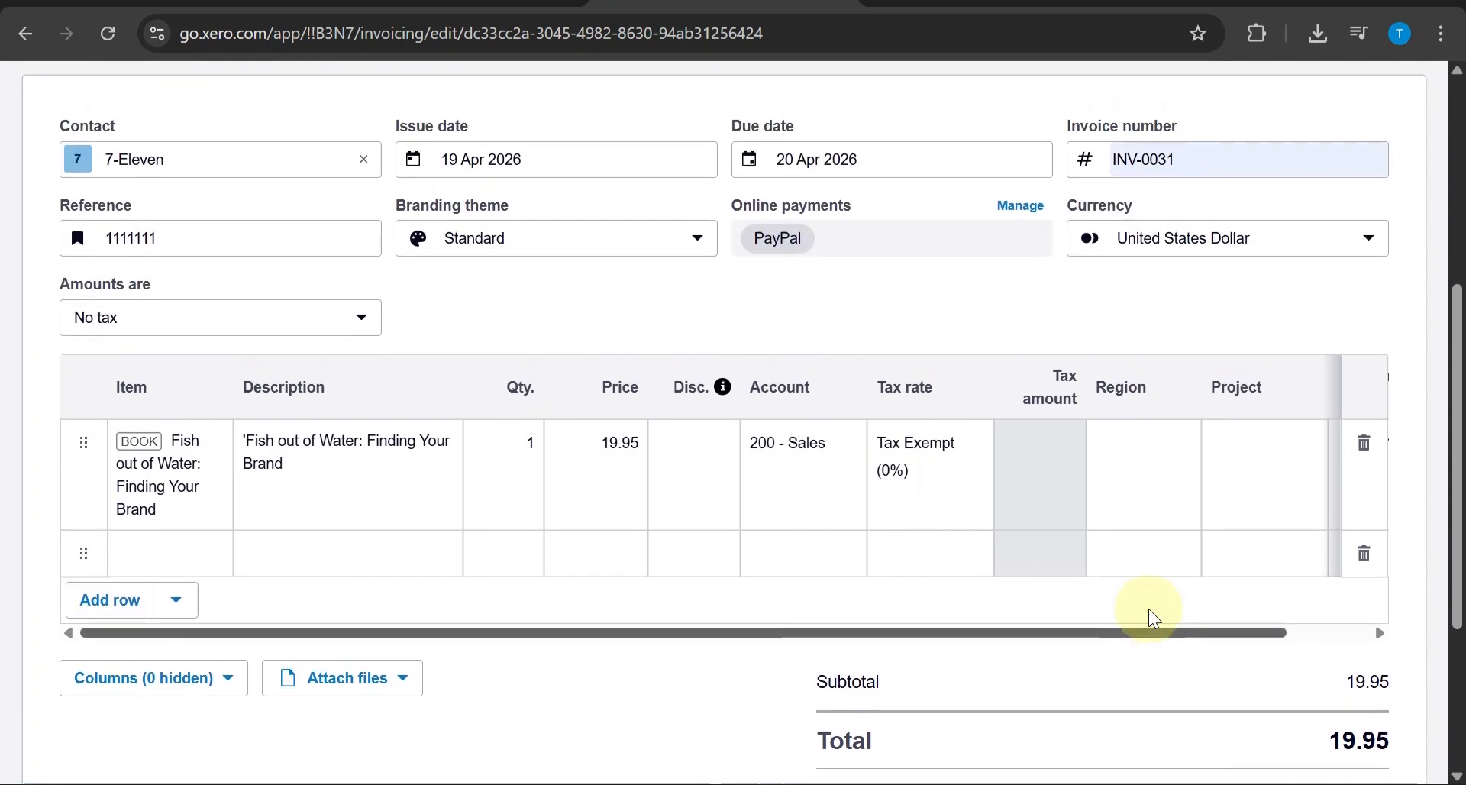
{"action": "scroll", "coordinate": [1148, 611], "scroll_direction": "up", "scroll_amount": 3}
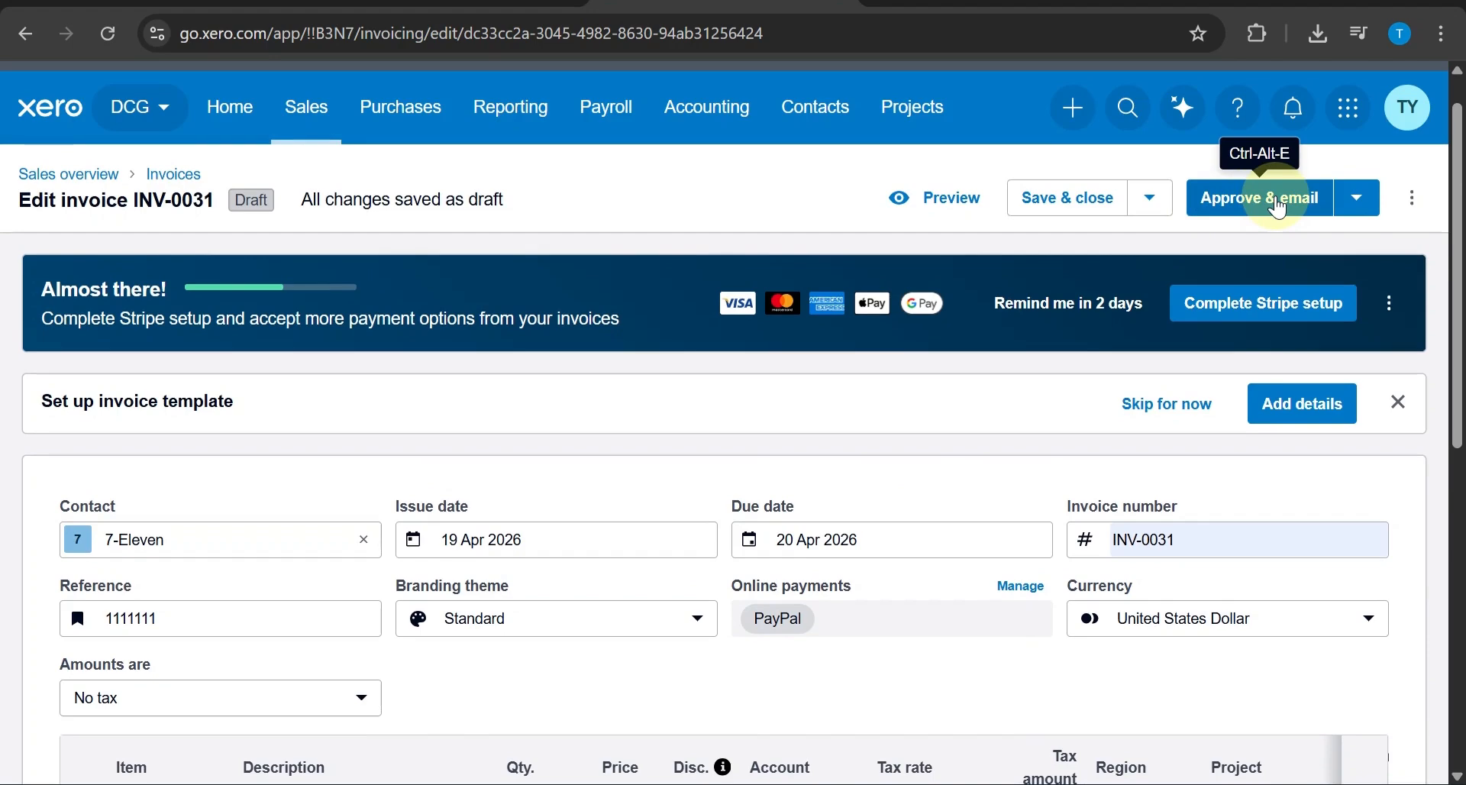
{"action": "left_click", "coordinate": [1277, 202]}
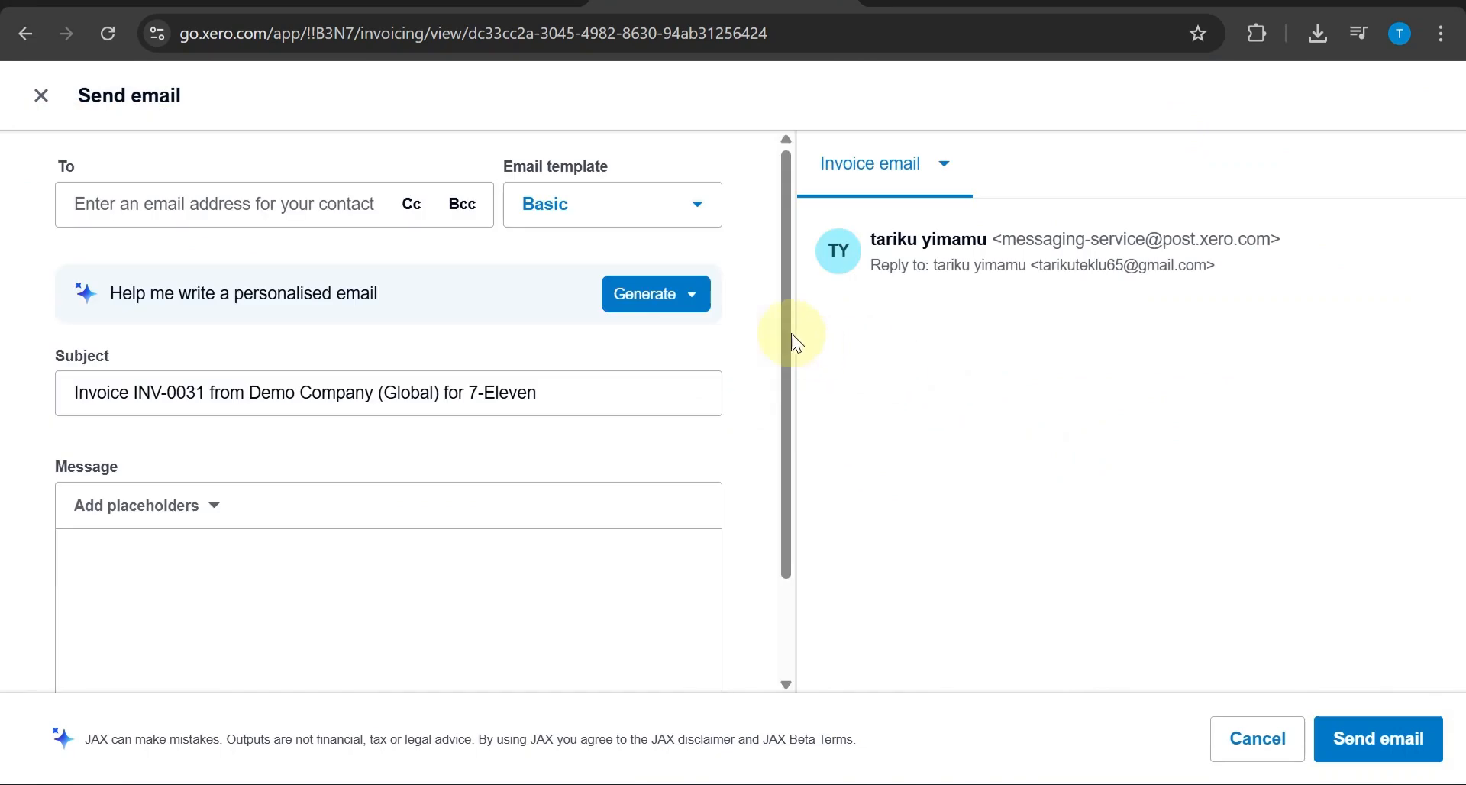
{"action": "scroll", "coordinate": [960, 516], "scroll_direction": "down", "scroll_amount": 2}
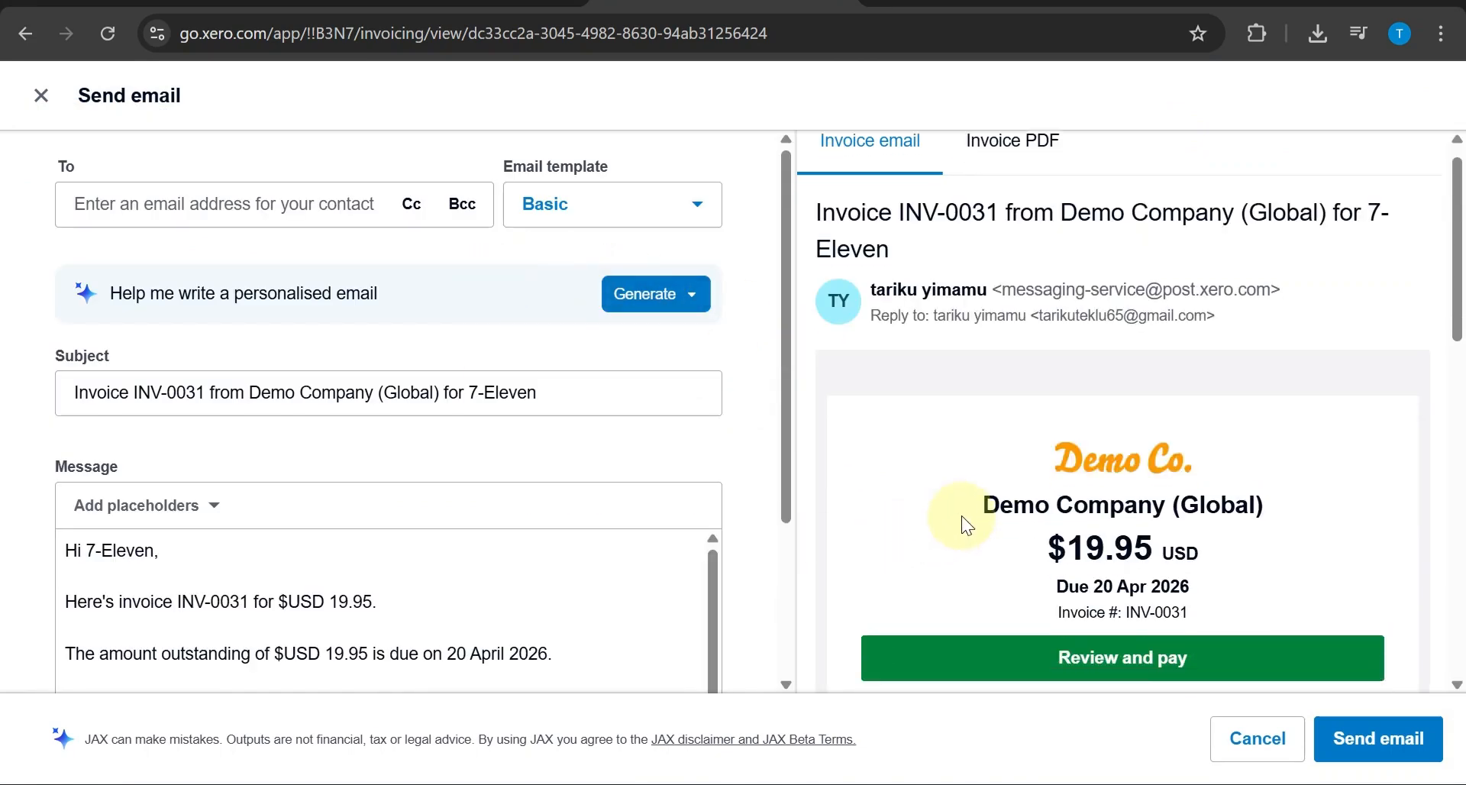
{"action": "scroll", "coordinate": [961, 516], "scroll_direction": "down", "scroll_amount": 3}
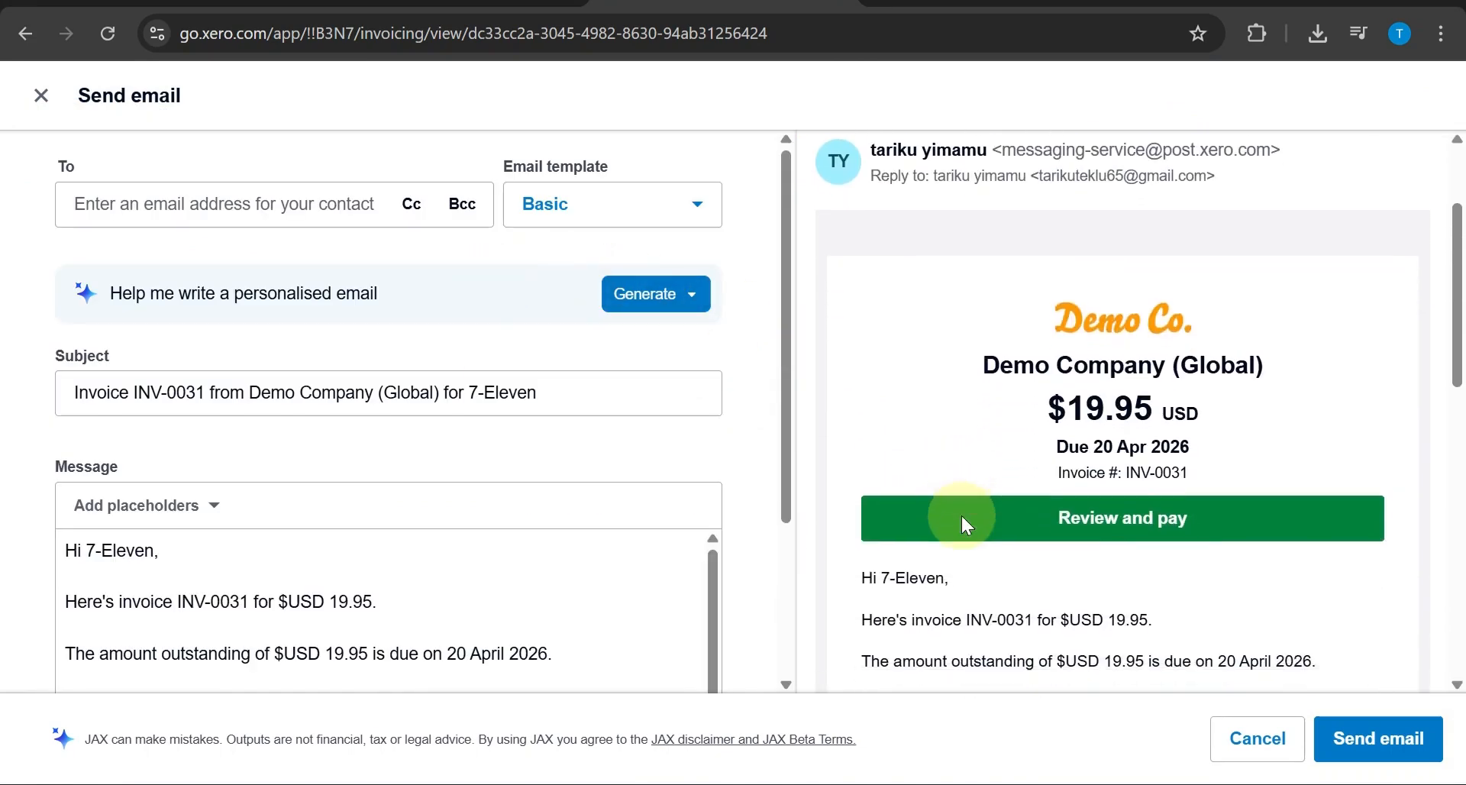